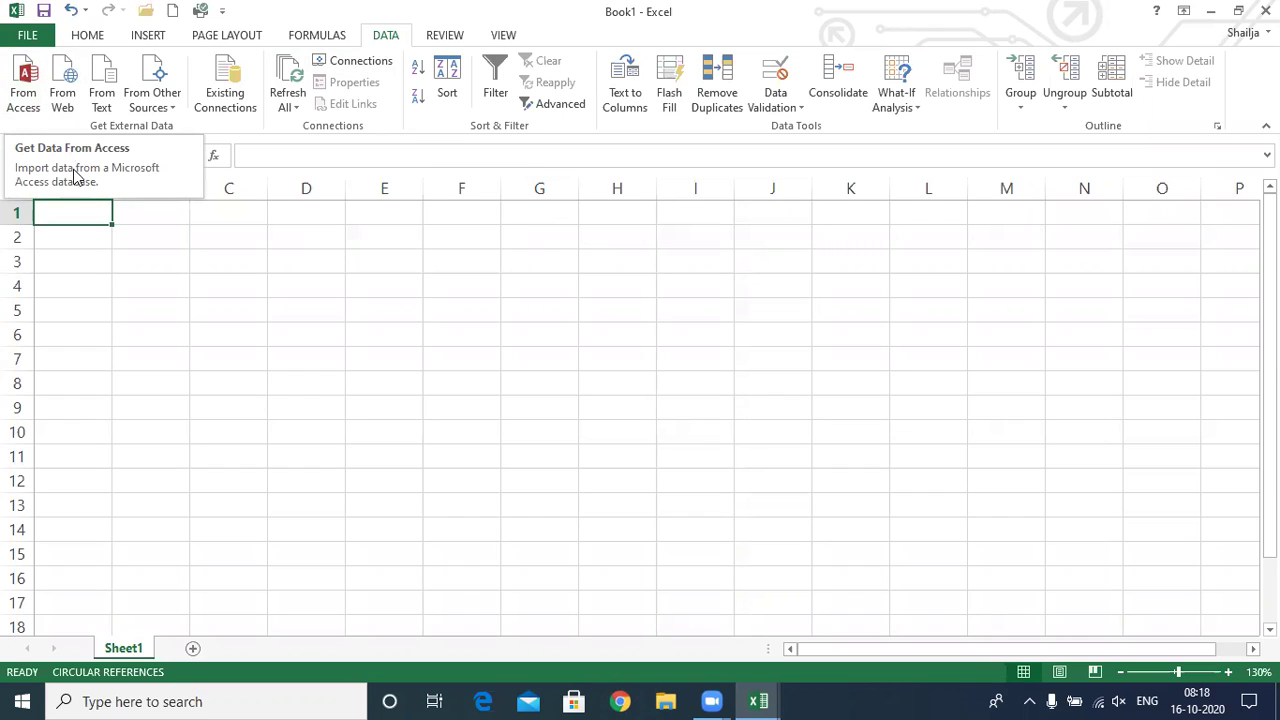
- Import the Access database student2.mdb from My Data Sources as a table at cell A1 of the existing worksheet
{"action": "left_click", "coordinate": [28, 97]}
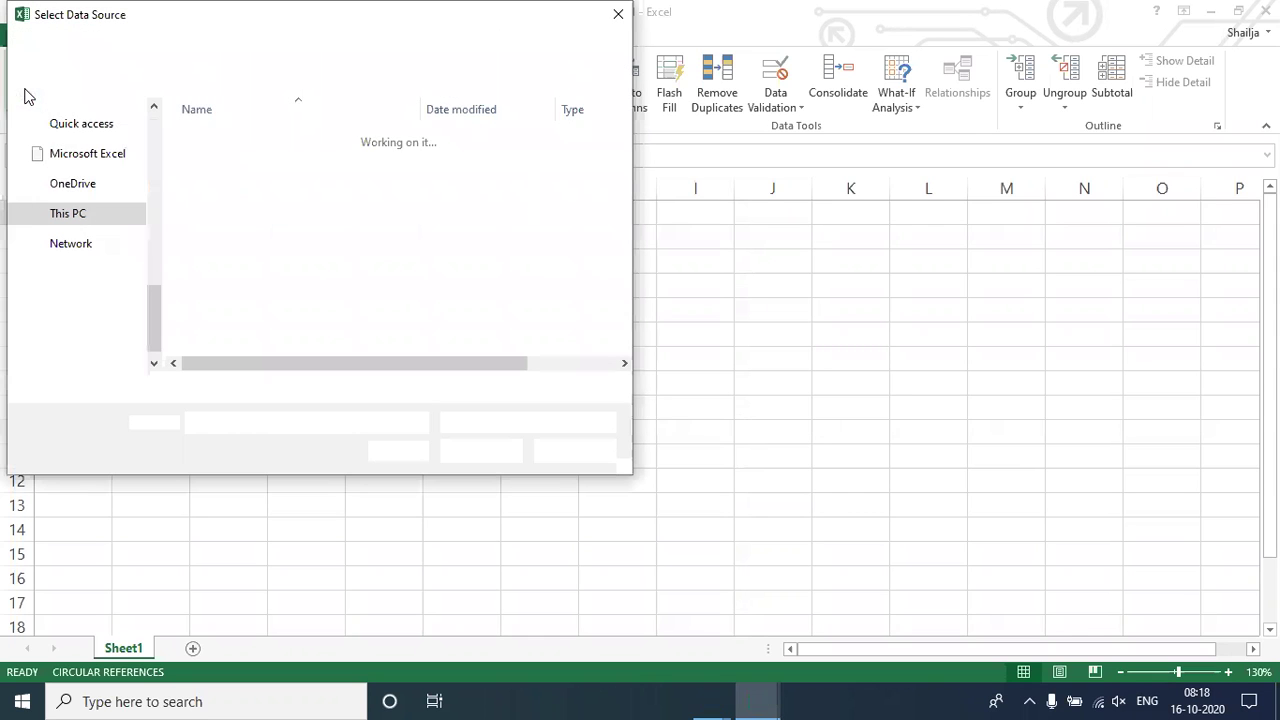
{"action": "left_click", "coordinate": [230, 165]}
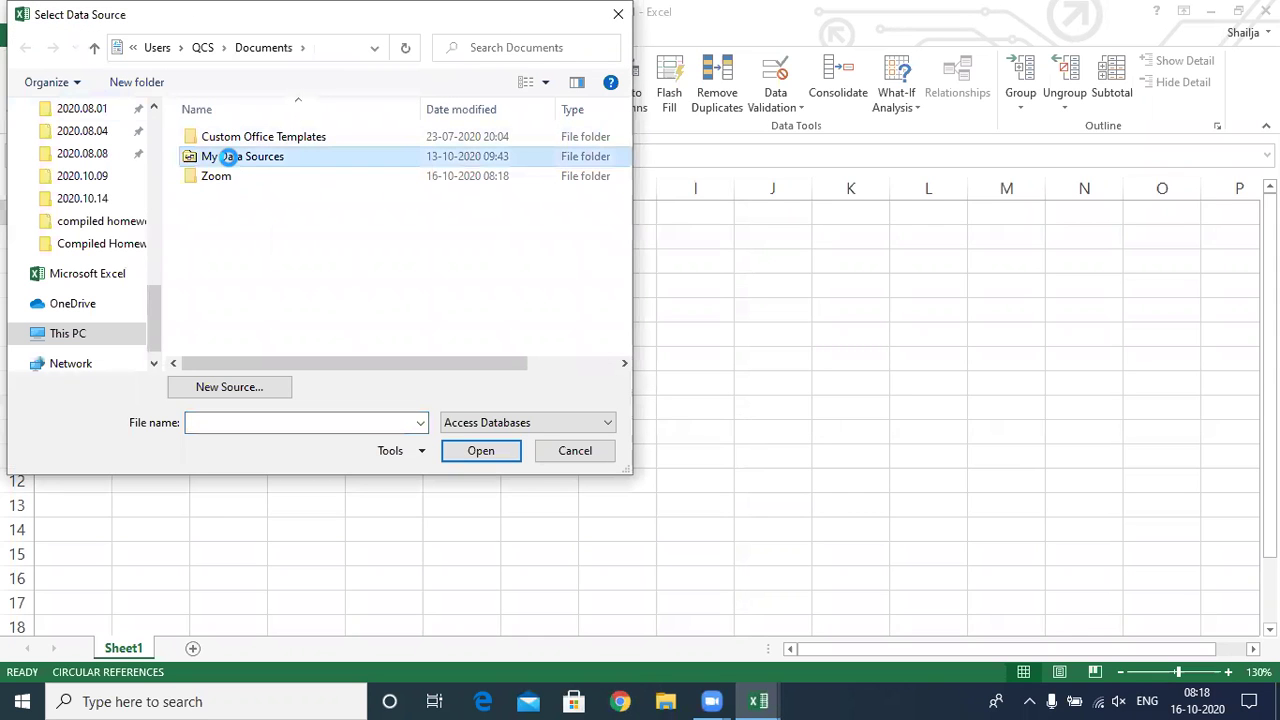
{"action": "double_click", "coordinate": [230, 165]}
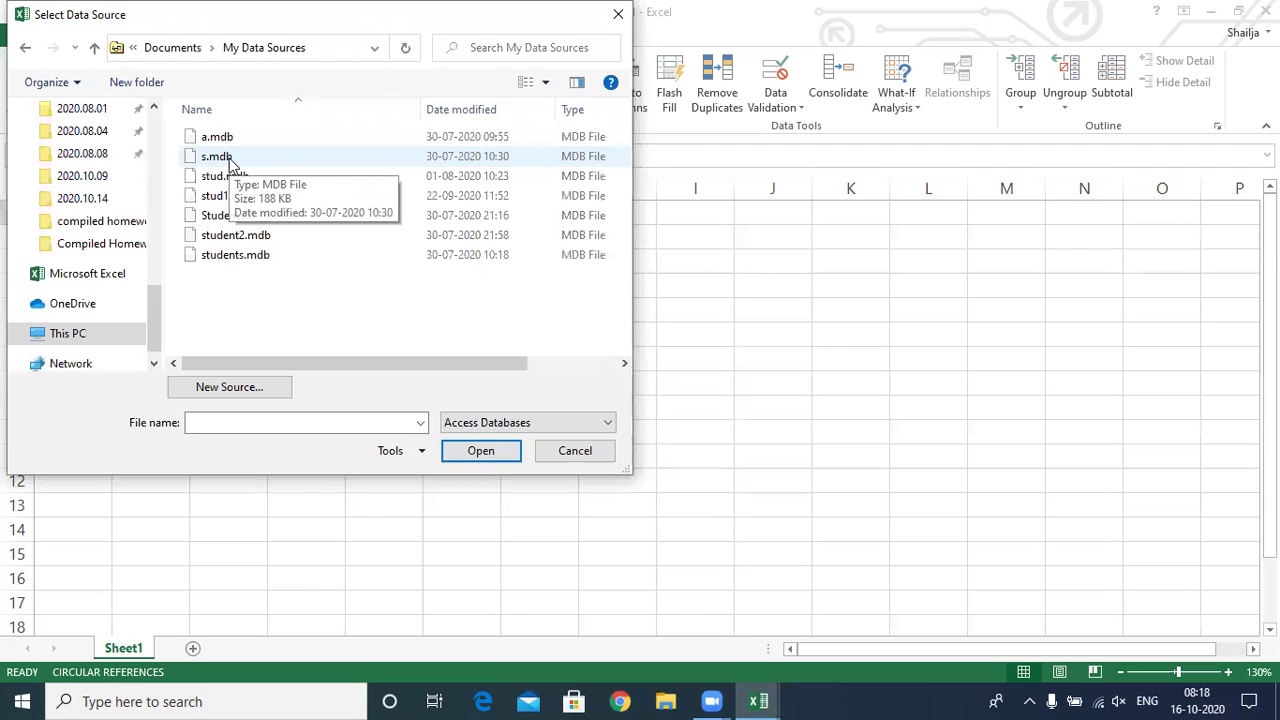
{"action": "left_click", "coordinate": [243, 240]}
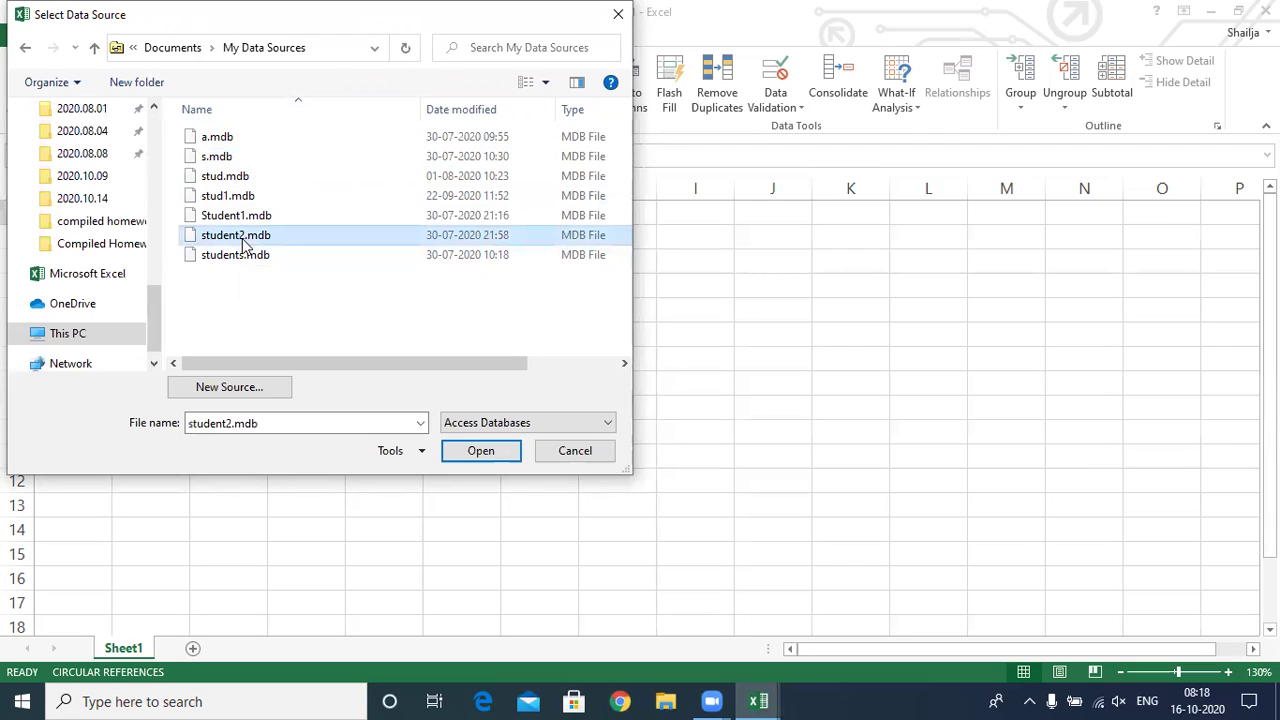
{"action": "left_click", "coordinate": [490, 462]}
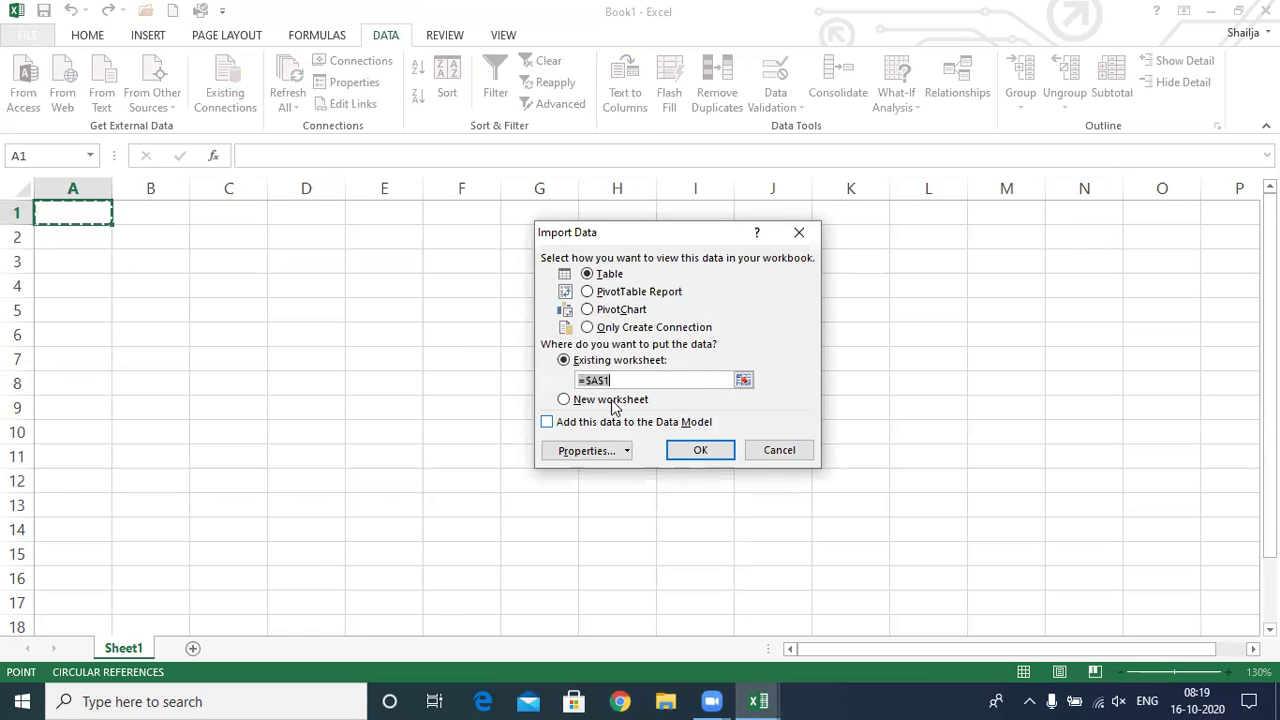
{"action": "left_click", "coordinate": [701, 451]}
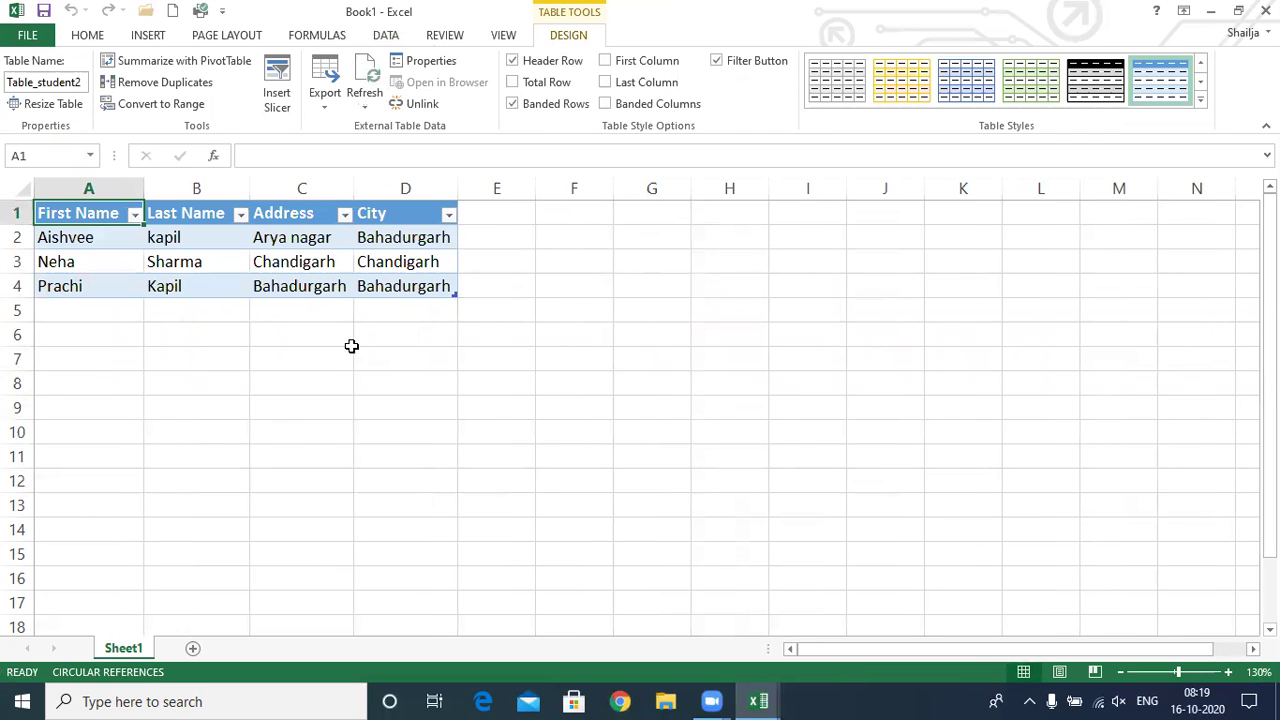
- Select cell A7 and choose the text file details on the Desktop for import
{"action": "left_click", "coordinate": [393, 40]}
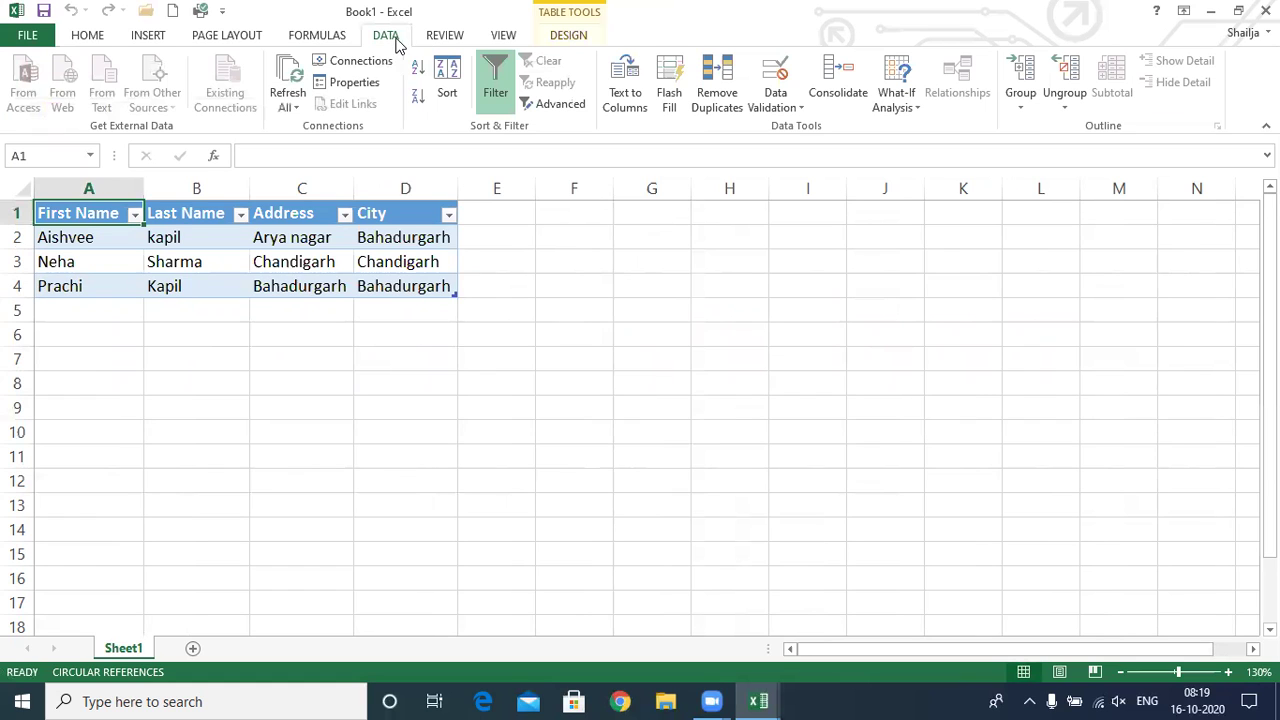
{"action": "left_click", "coordinate": [118, 340]}
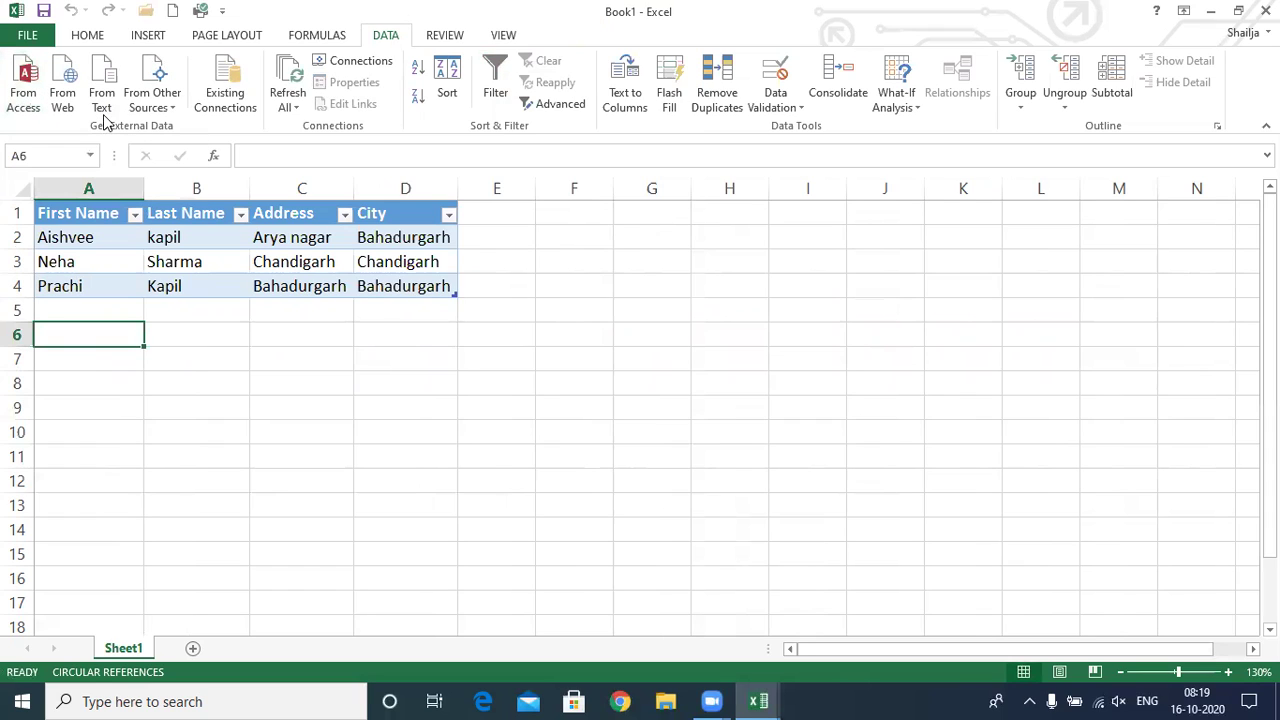
{"action": "left_click", "coordinate": [78, 362]}
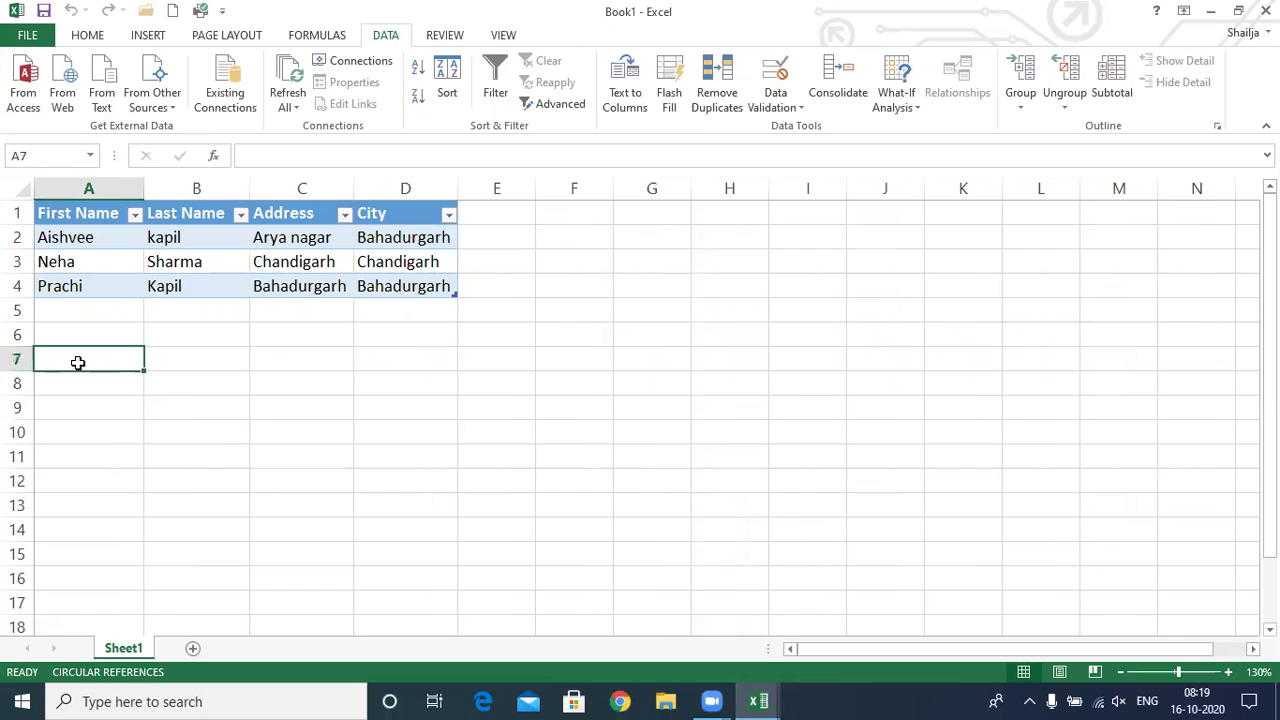
{"action": "left_click", "coordinate": [112, 98]}
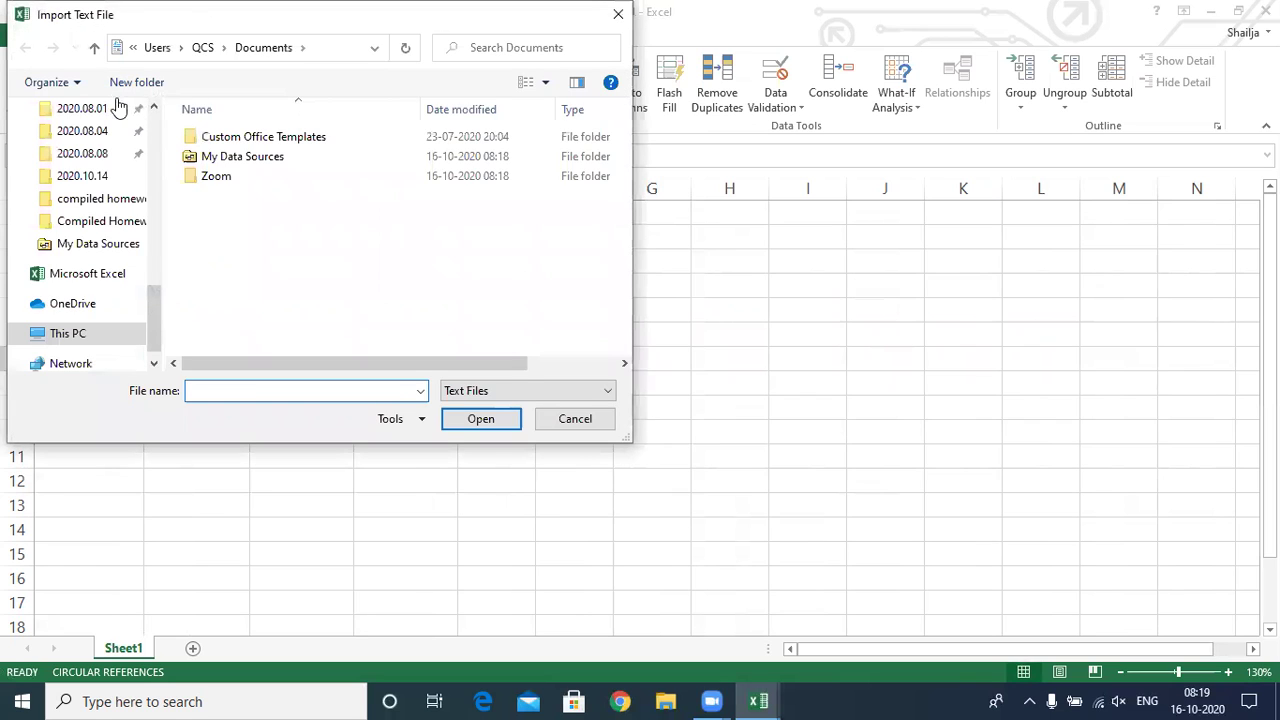
{"action": "left_click_drag", "start_coordinate": [160, 309], "coordinate": [128, 145]}
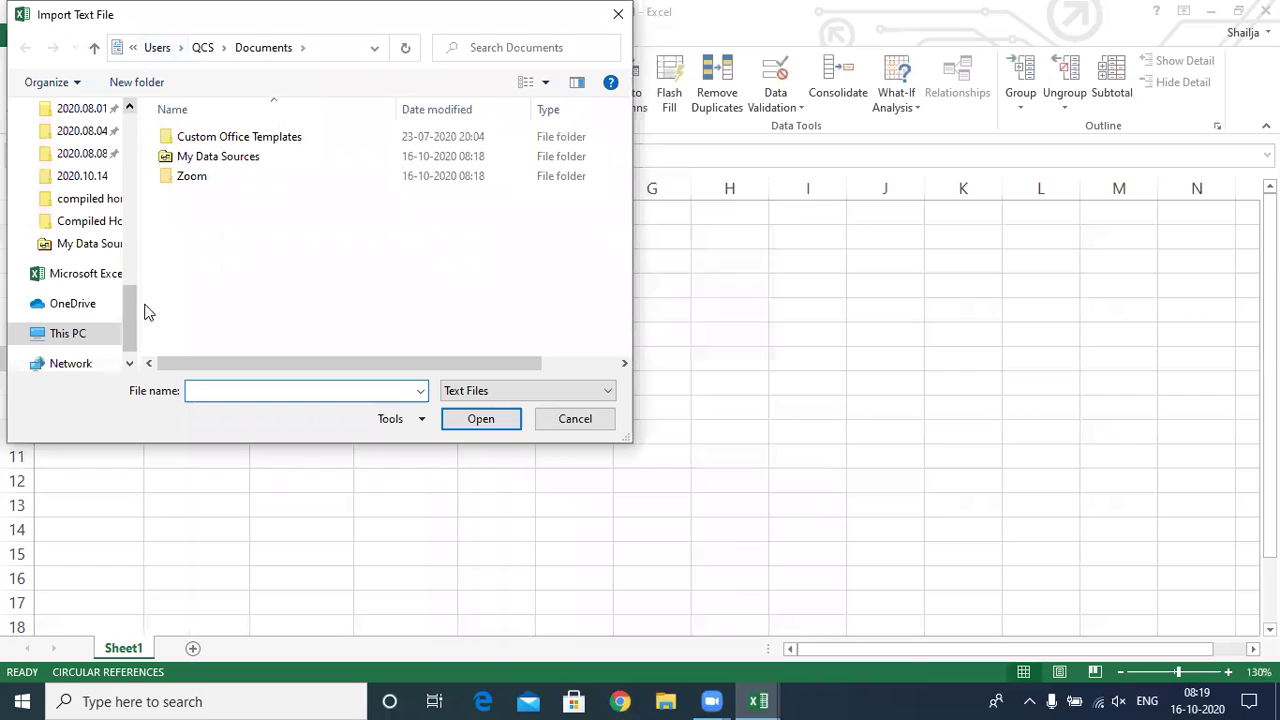
{"action": "left_click_drag", "start_coordinate": [130, 328], "coordinate": [134, 128]}
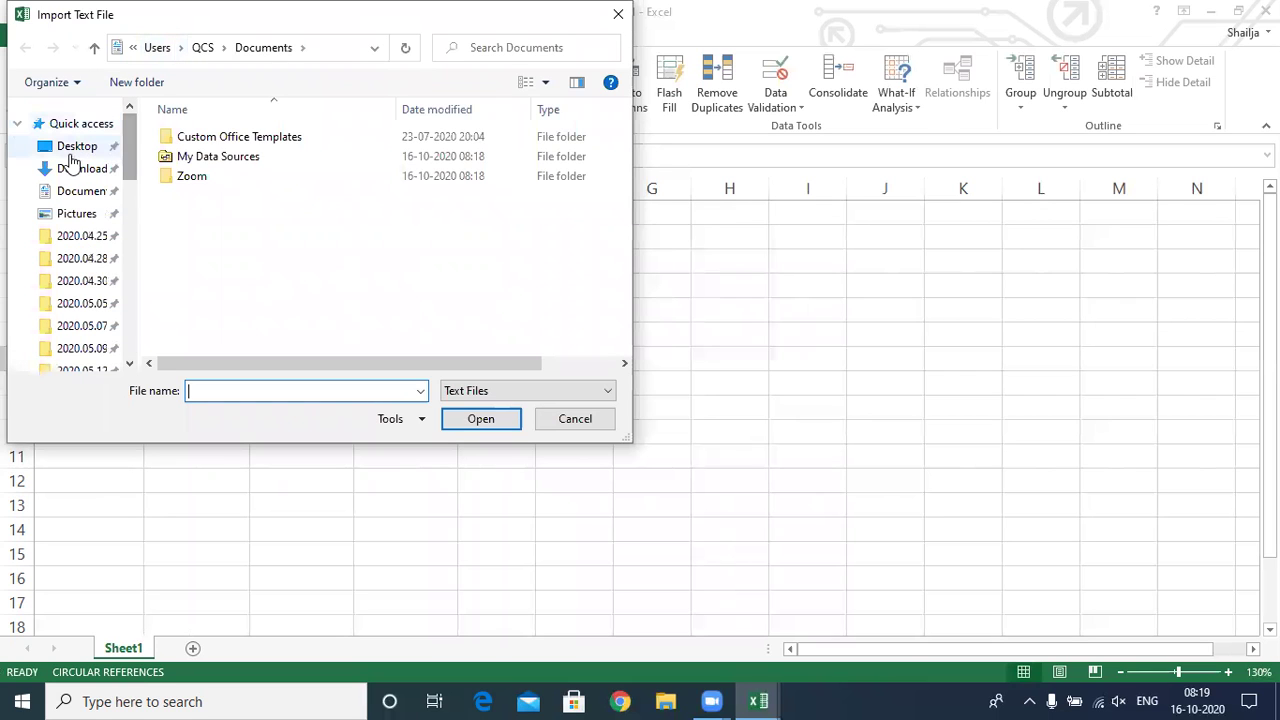
{"action": "left_click", "coordinate": [70, 148]}
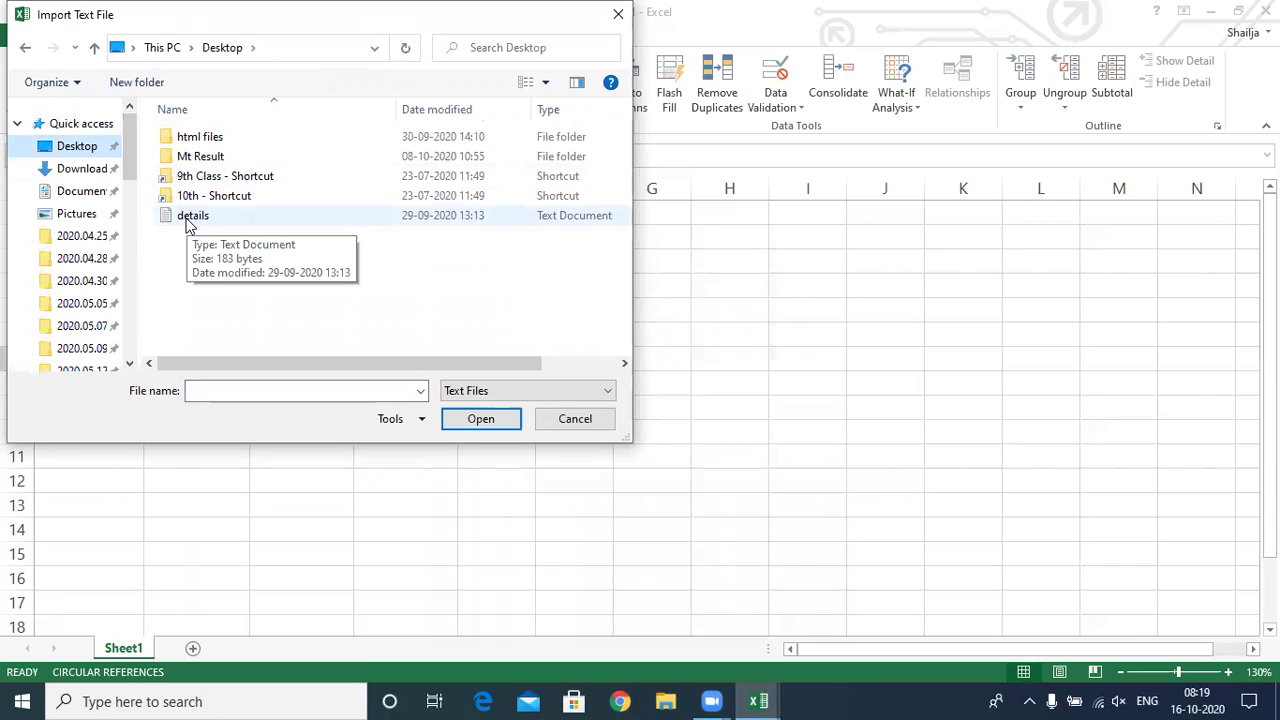
{"action": "left_click", "coordinate": [220, 222]}
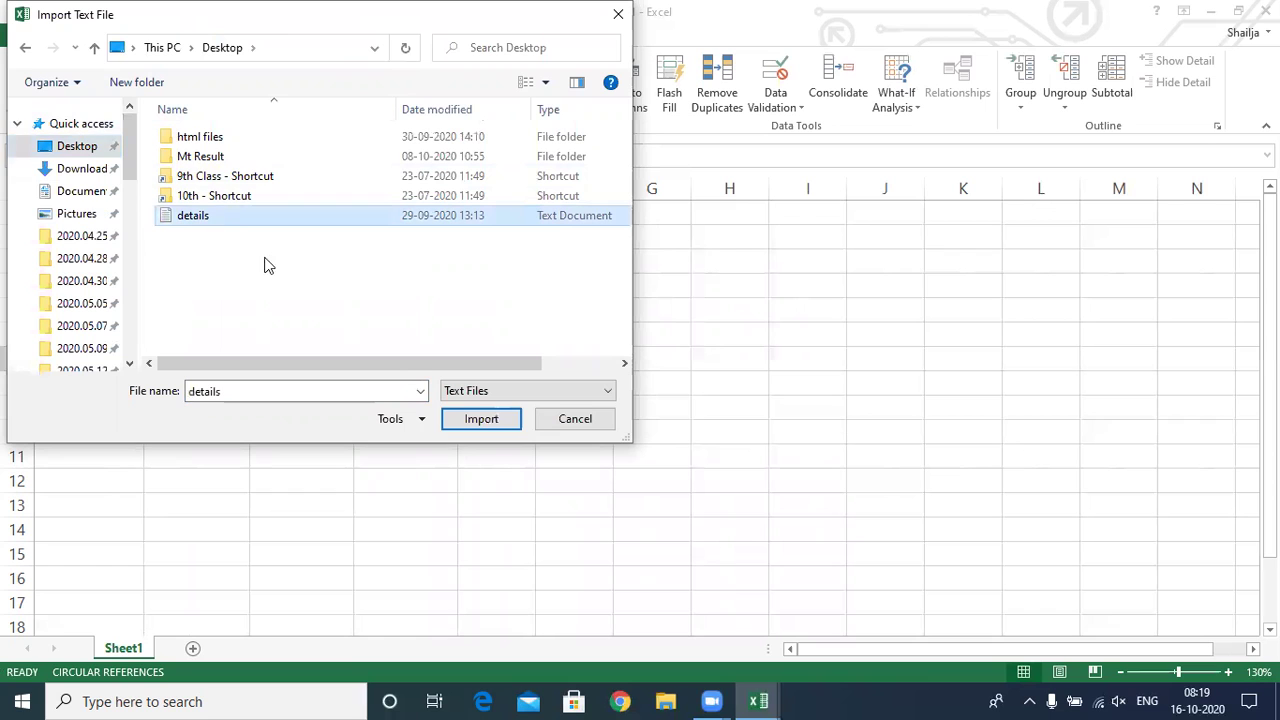
{"action": "left_click", "coordinate": [478, 427]}
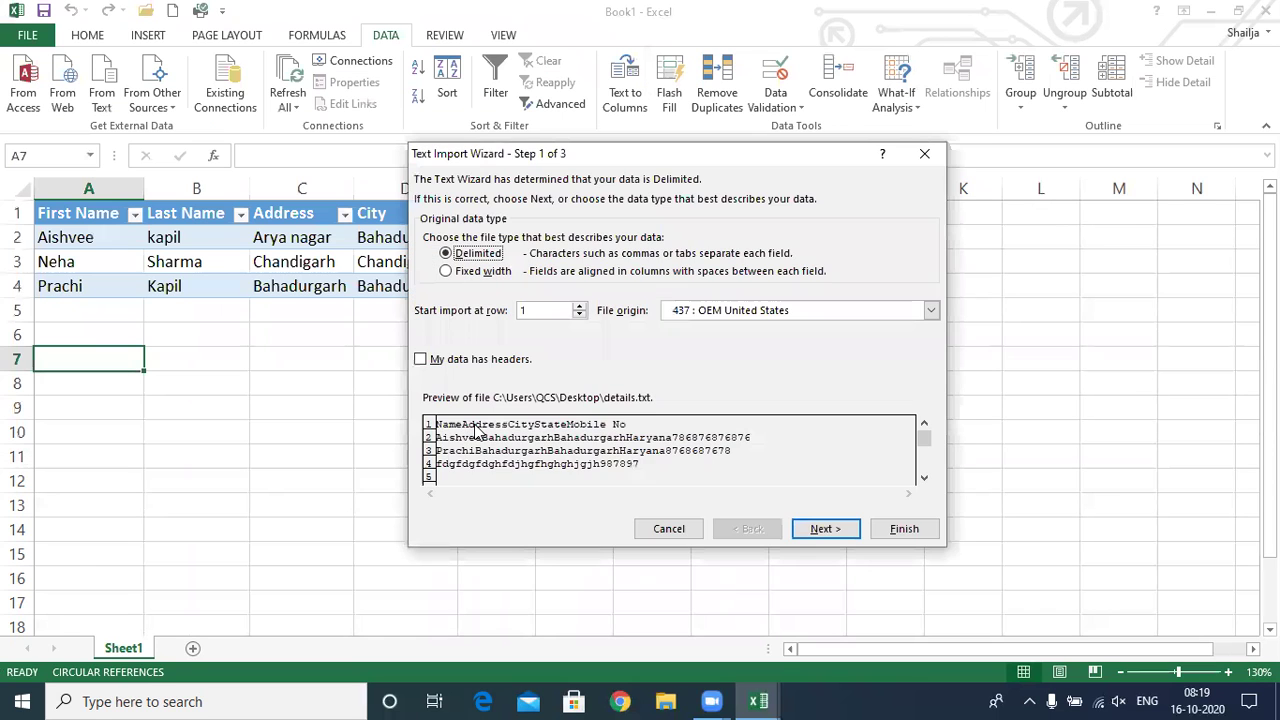
- Import the text as tab-delimited data into the existing worksheet at cell A7
{"action": "left_click", "coordinate": [830, 530]}
{"action": "left_click", "coordinate": [833, 532]}
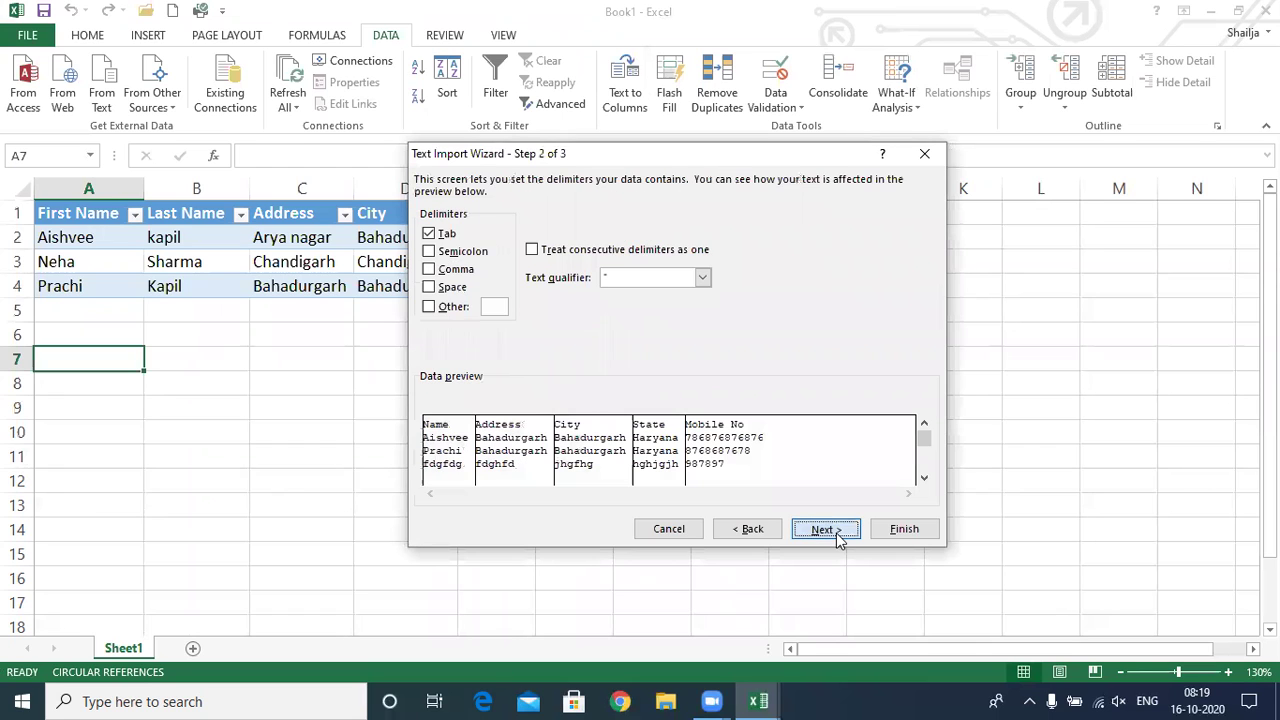
{"action": "left_click", "coordinate": [905, 530]}
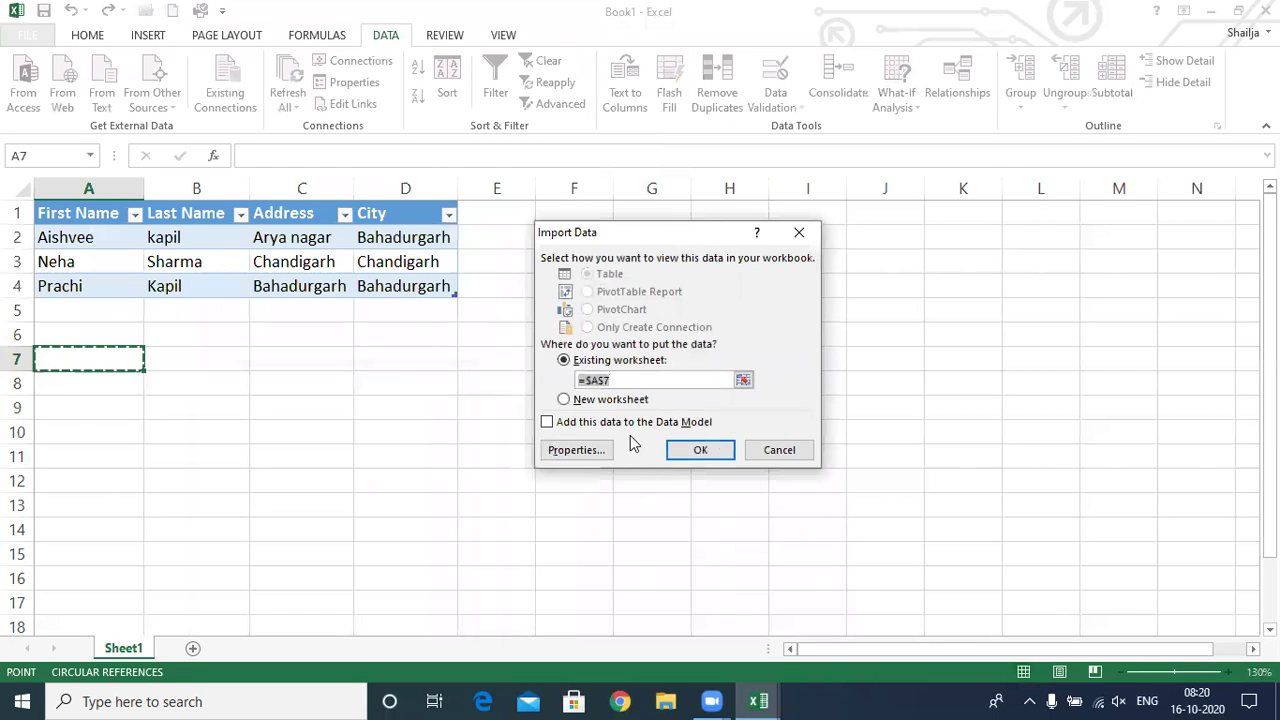
{"action": "left_click", "coordinate": [726, 453]}
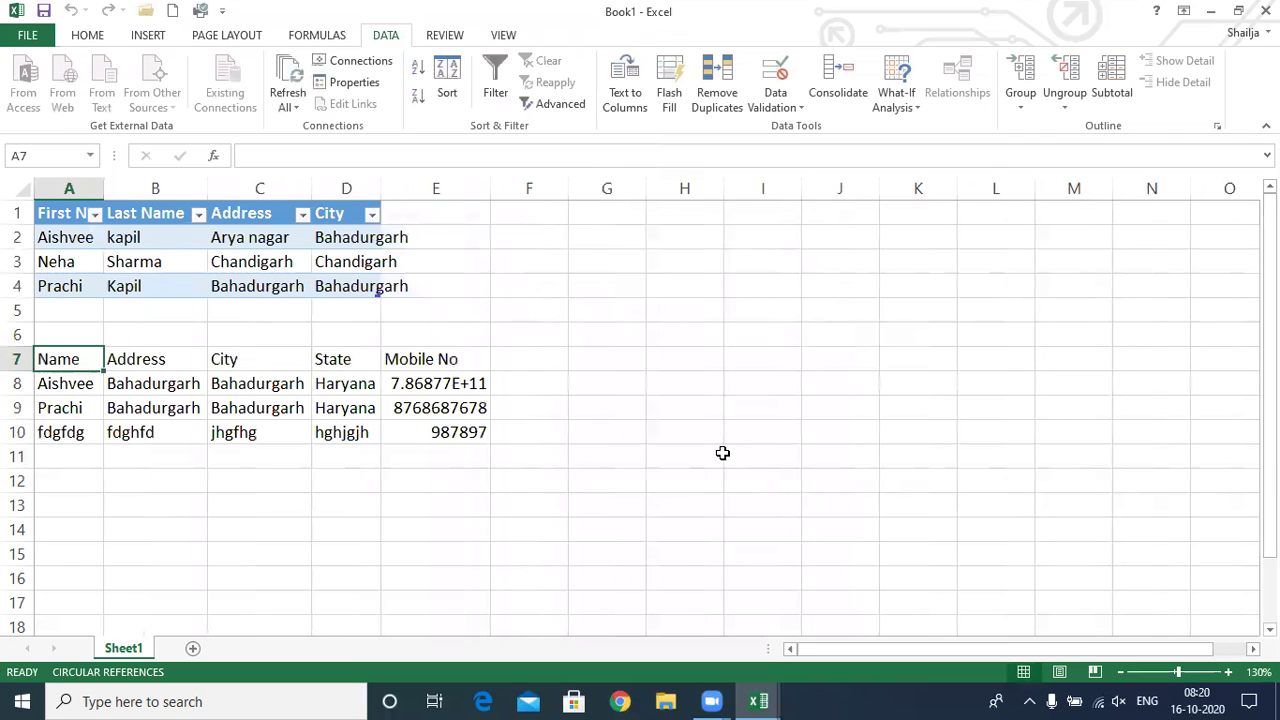
- Widen column E, which holds the mobile numbers, and deselect the columns
{"action": "left_click", "coordinate": [520, 190]}
{"action": "left_click_drag", "start_coordinate": [490, 189], "coordinate": [517, 188]}
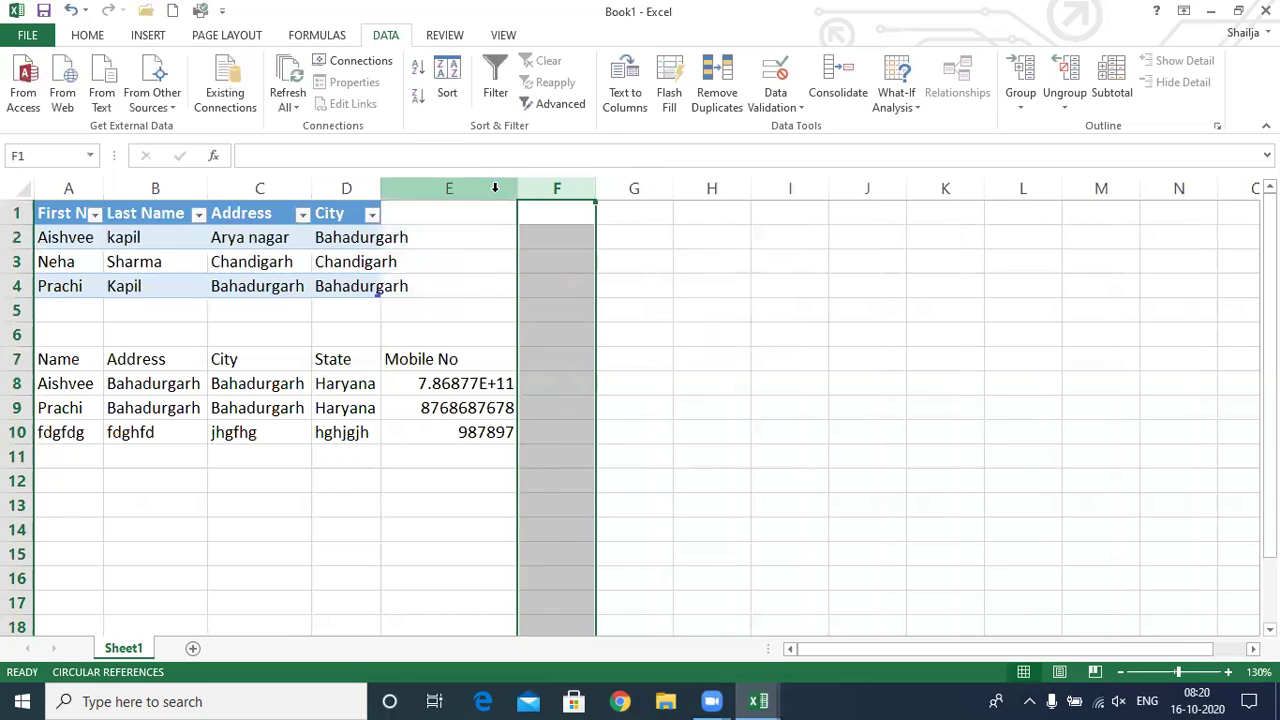
{"action": "left_click", "coordinate": [226, 495]}
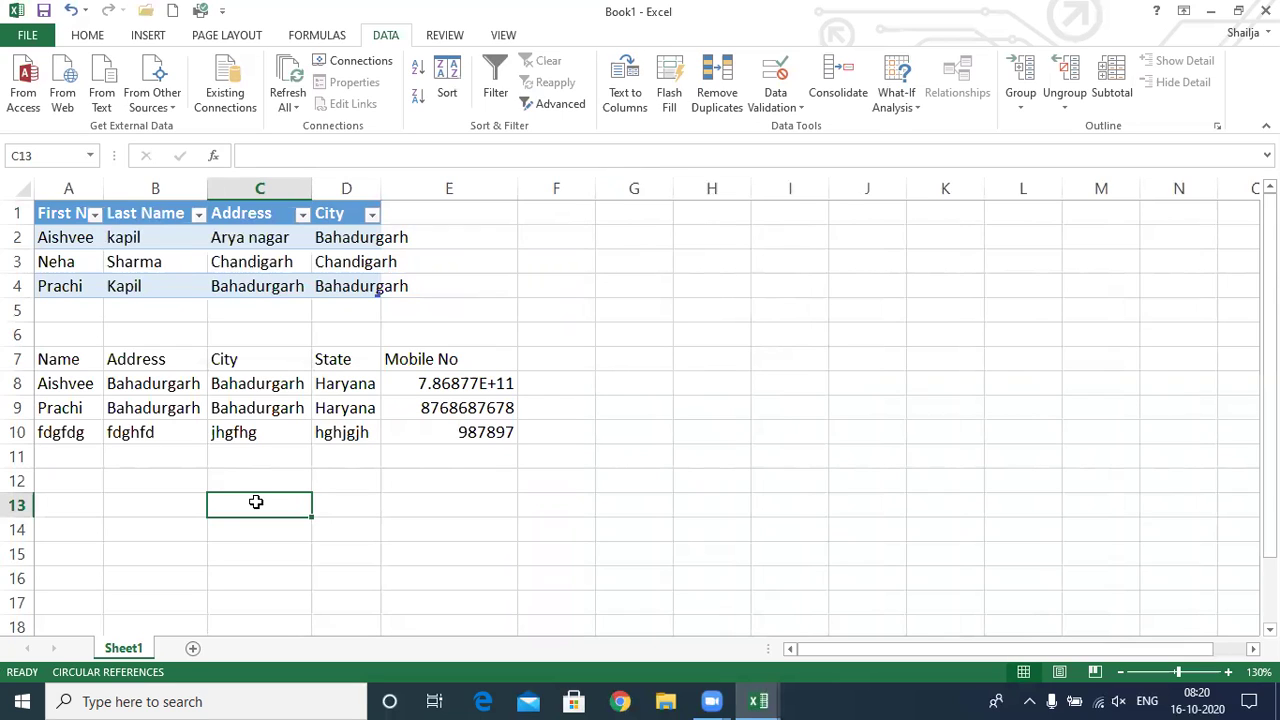
- Review the existing connections in this workbook and close the list without opening one
{"action": "left_click", "coordinate": [240, 103]}
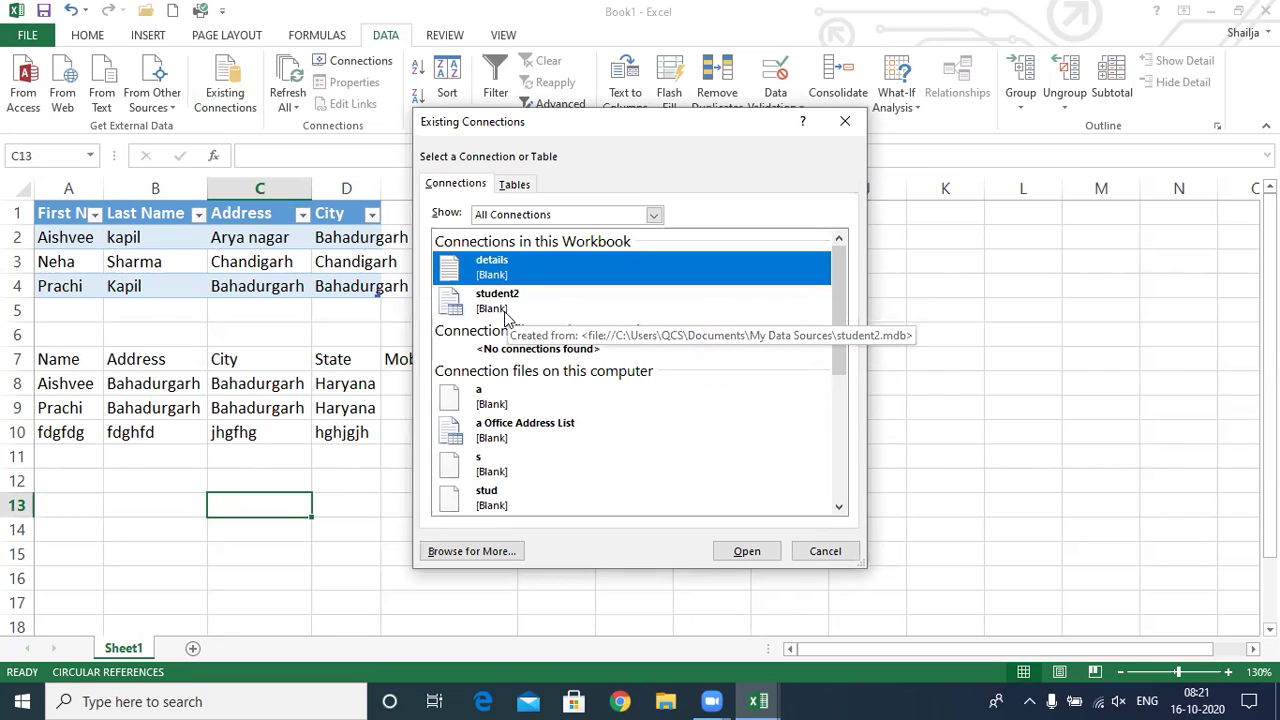
{"action": "left_click", "coordinate": [825, 552]}
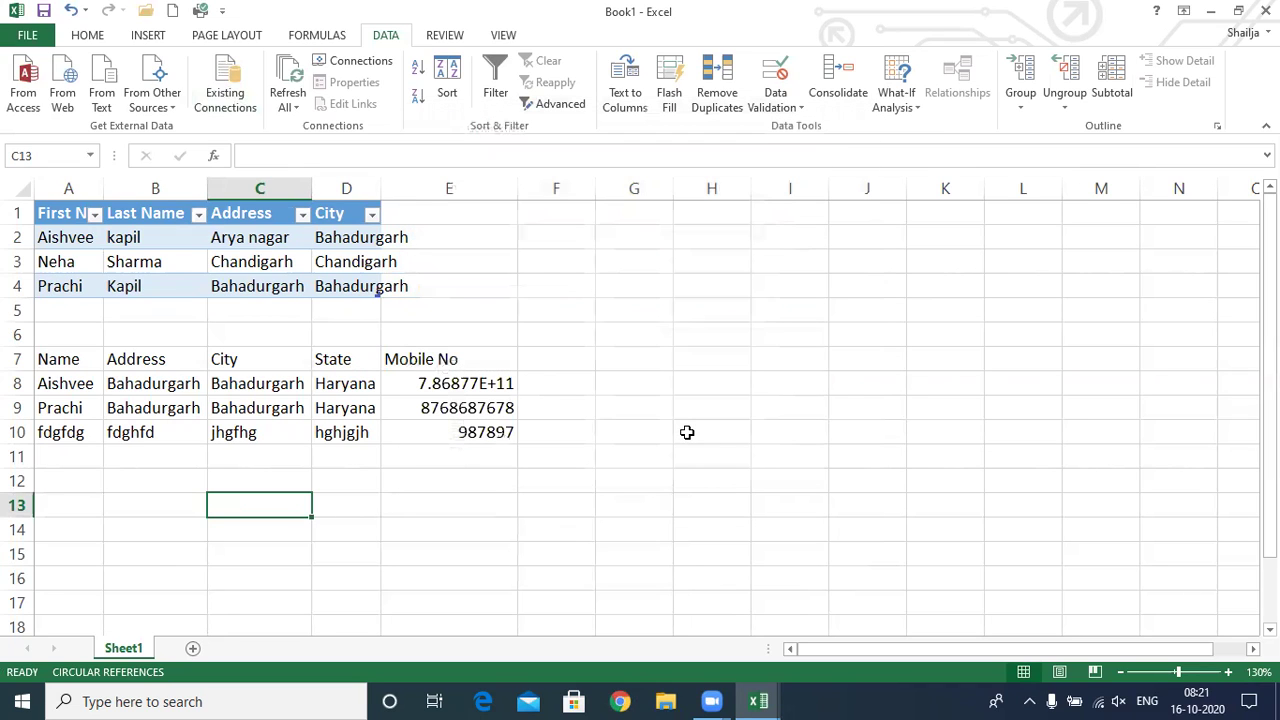
- Remove the details connection from the workbook connections and confirm its removal
{"action": "left_click", "coordinate": [345, 62]}
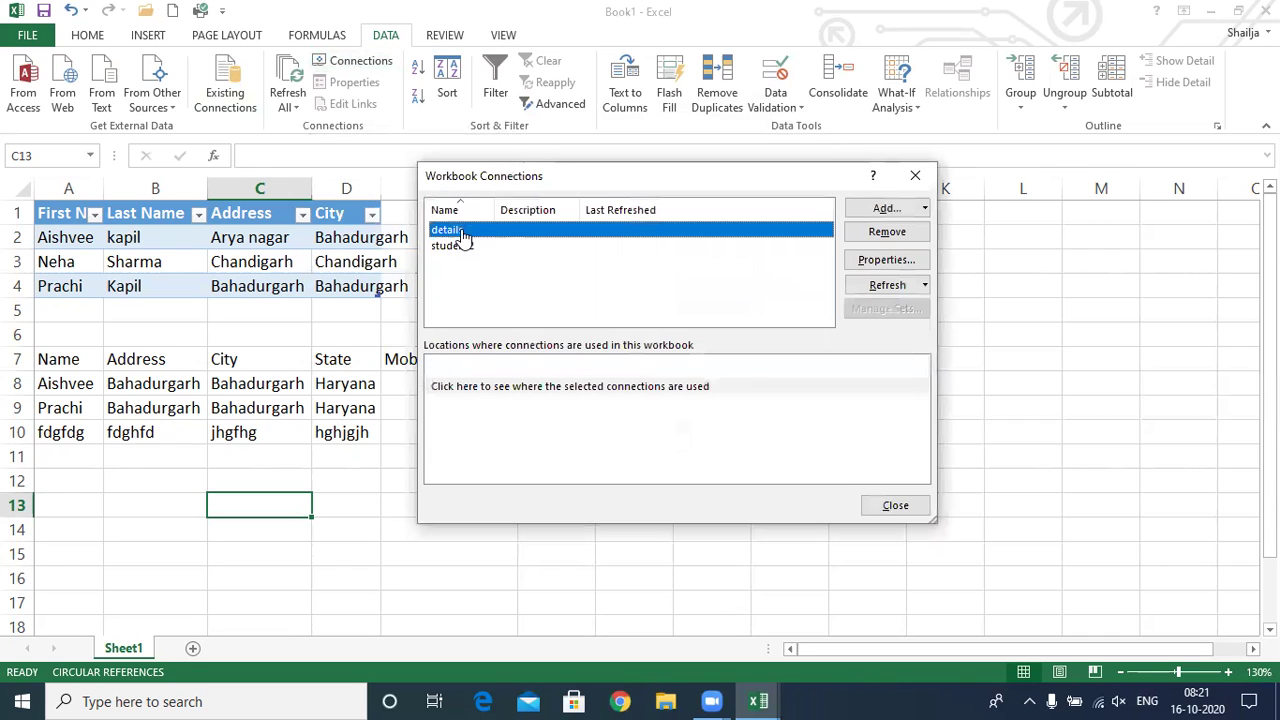
{"action": "left_click", "coordinate": [460, 246]}
{"action": "left_click", "coordinate": [461, 234]}
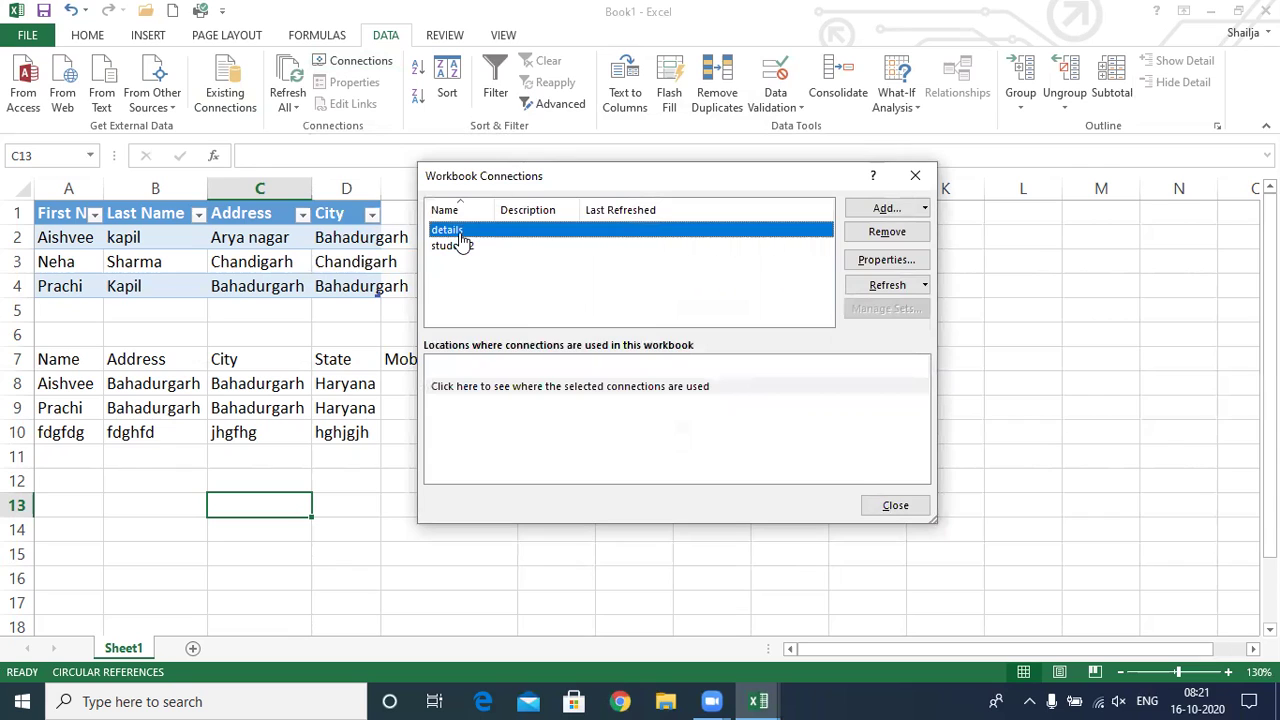
{"action": "left_click", "coordinate": [881, 231]}
{"action": "left_click", "coordinate": [604, 399]}
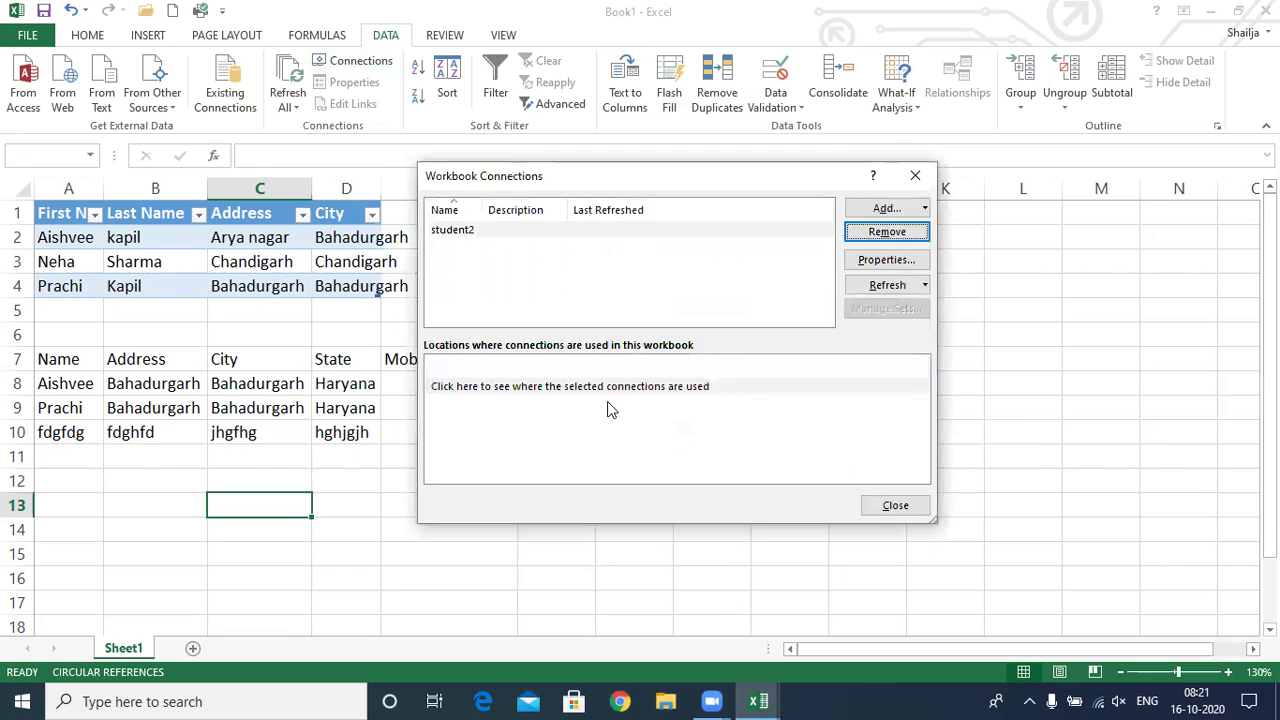
- Remove the student2 connection from the workbook as well and close the workbook connections
{"action": "left_click", "coordinate": [551, 236]}
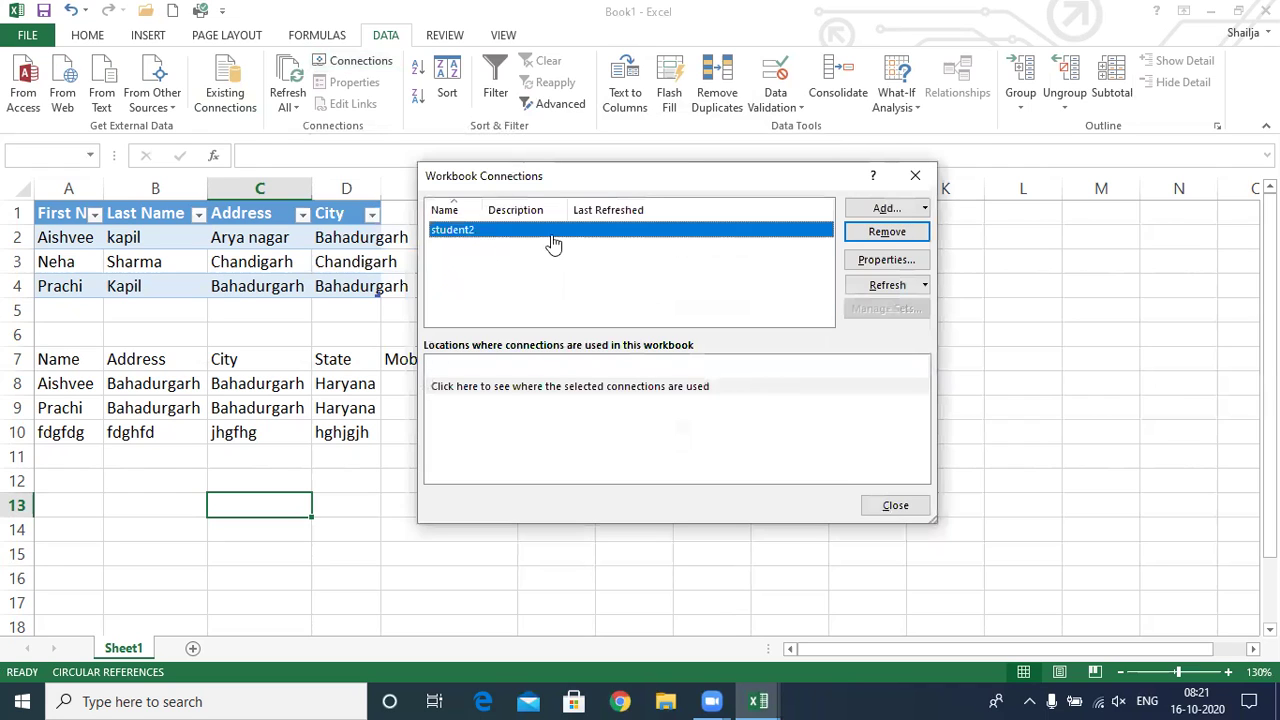
{"action": "left_click", "coordinate": [885, 233]}
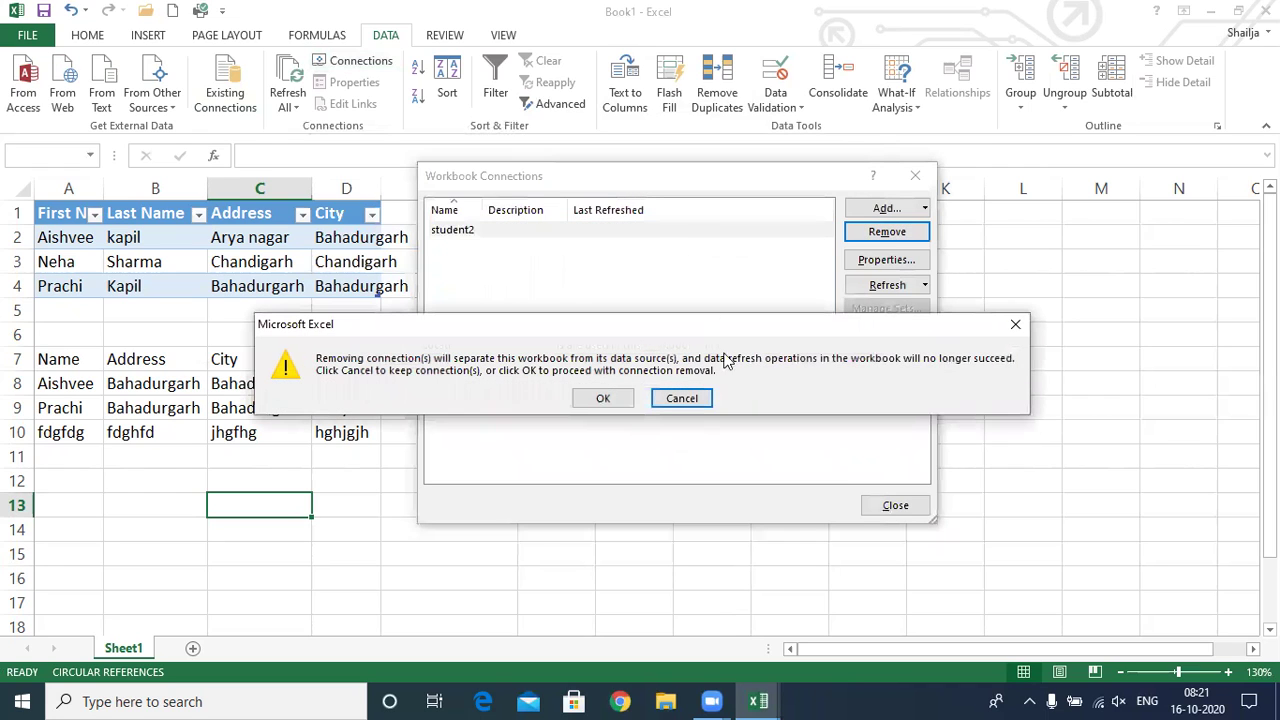
{"action": "left_click", "coordinate": [598, 393]}
{"action": "left_click", "coordinate": [915, 176]}
- Check the existing connections list for workbook connections and connection files on this computer, and close it
{"action": "left_click", "coordinate": [248, 103]}
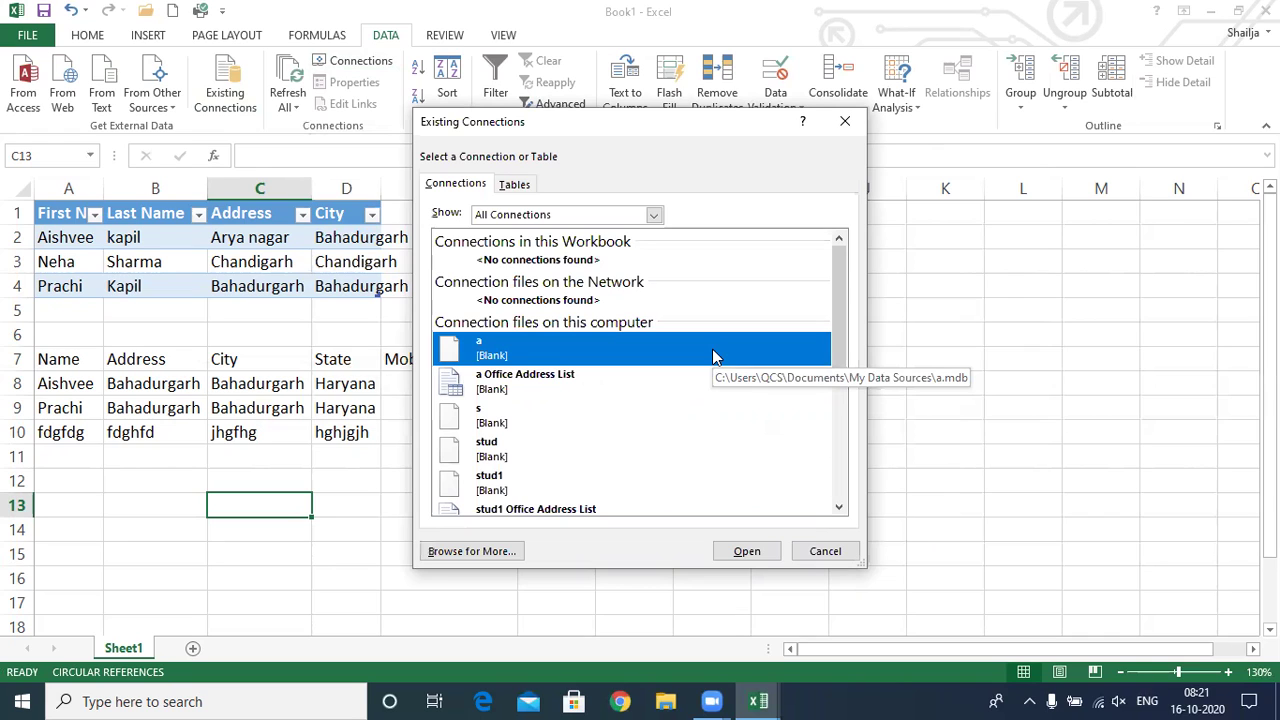
{"action": "left_click_drag", "start_coordinate": [838, 321], "coordinate": [836, 350]}
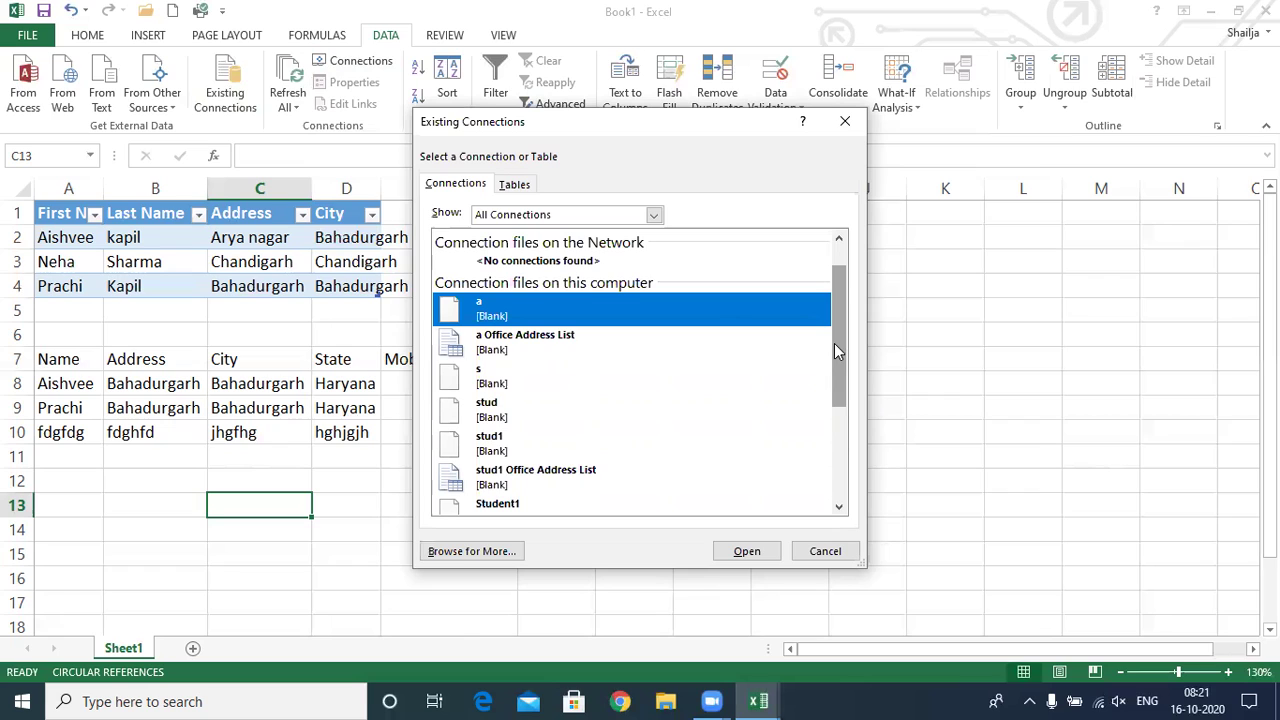
{"action": "left_click", "coordinate": [845, 121]}
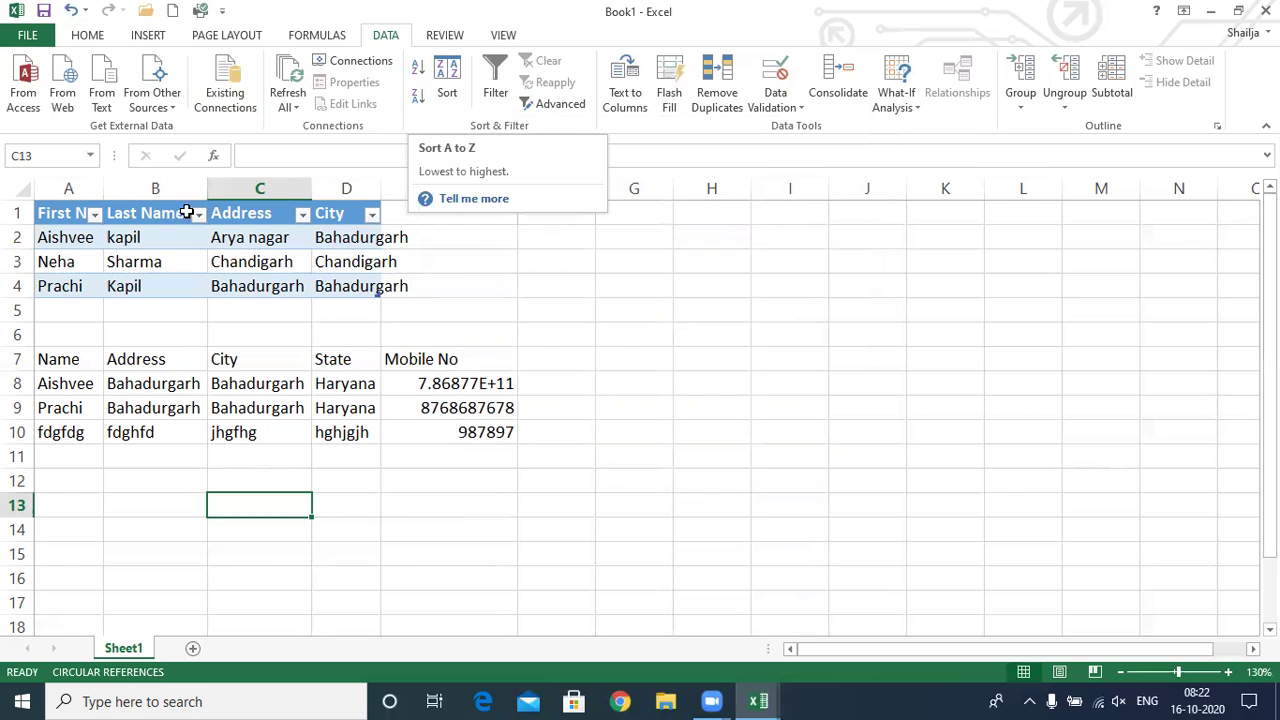
- Widen columns A and D to fit the first table's text, and select the table range A1:D4
{"action": "left_click_drag", "start_coordinate": [103, 191], "coordinate": [147, 193]}
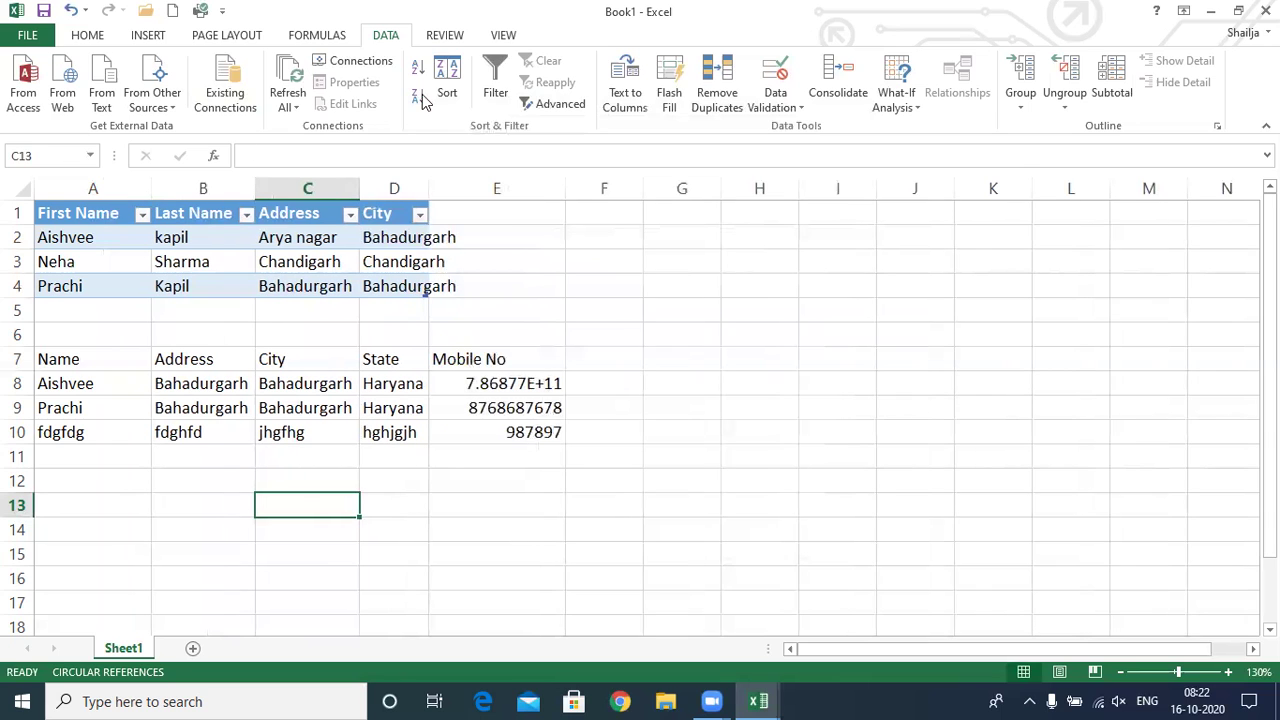
{"action": "left_click_drag", "start_coordinate": [78, 214], "coordinate": [410, 298]}
{"action": "left_click_drag", "start_coordinate": [428, 190], "coordinate": [465, 197]}
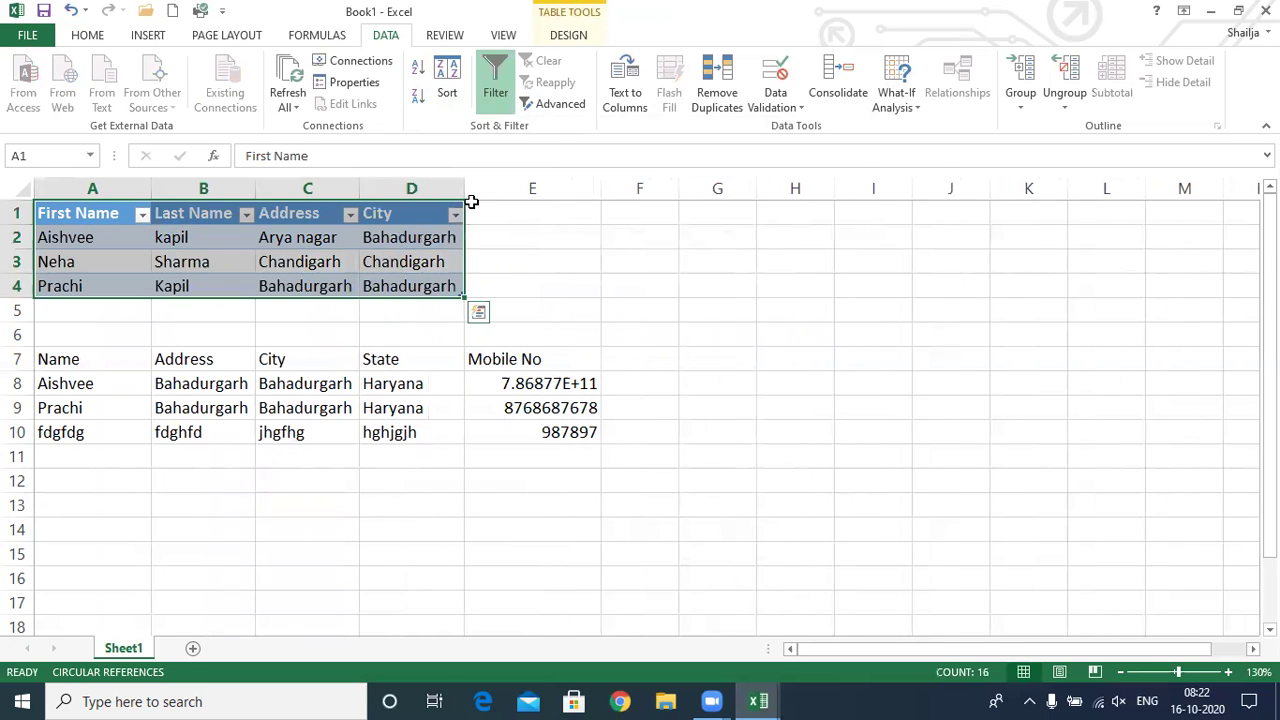
- Sort the selected table by First Name from A to Z, followed by Z to A
{"action": "left_click", "coordinate": [417, 80]}
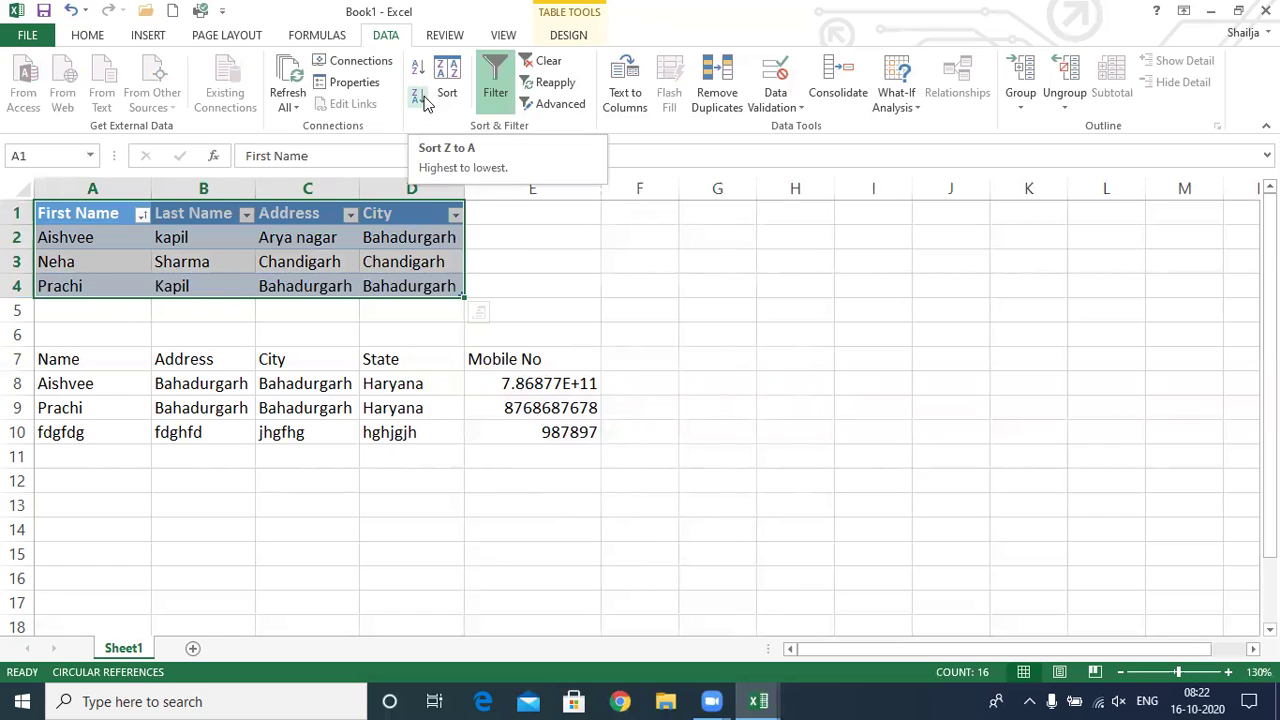
{"action": "left_click", "coordinate": [420, 98]}
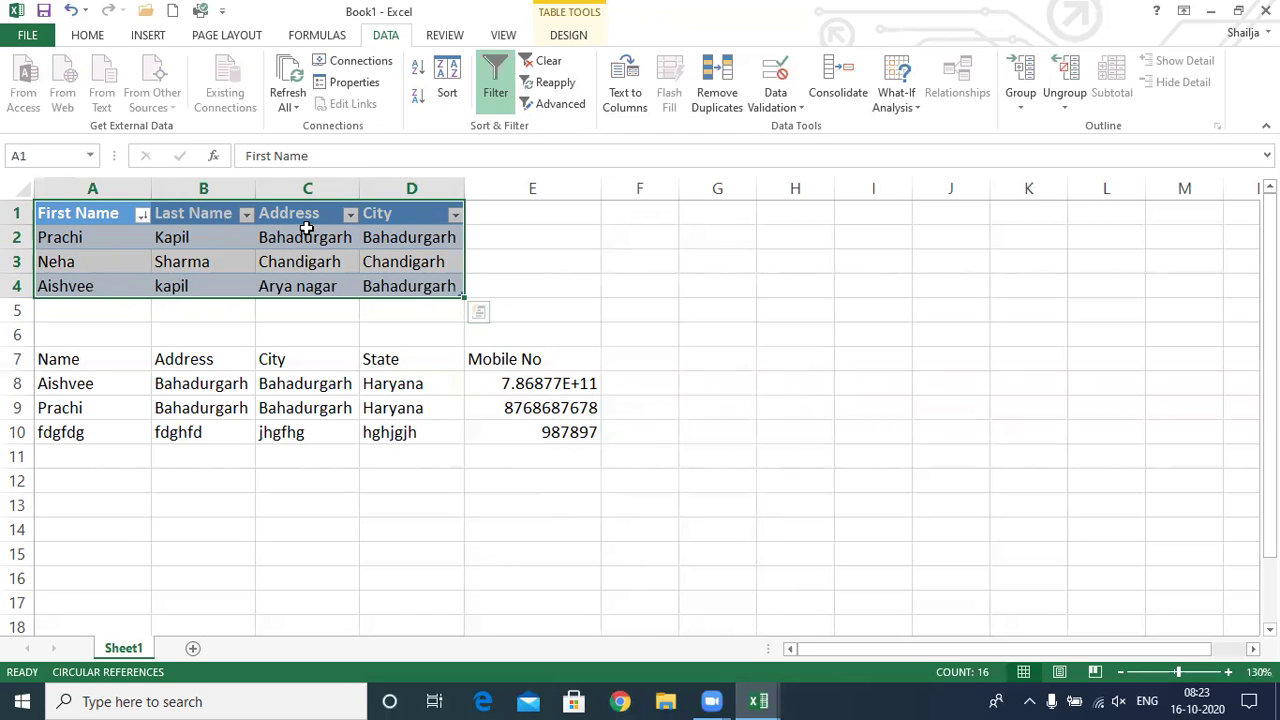
- Custom-sort the table by the Address column on Values, in A to Z order
{"action": "left_click", "coordinate": [450, 88]}
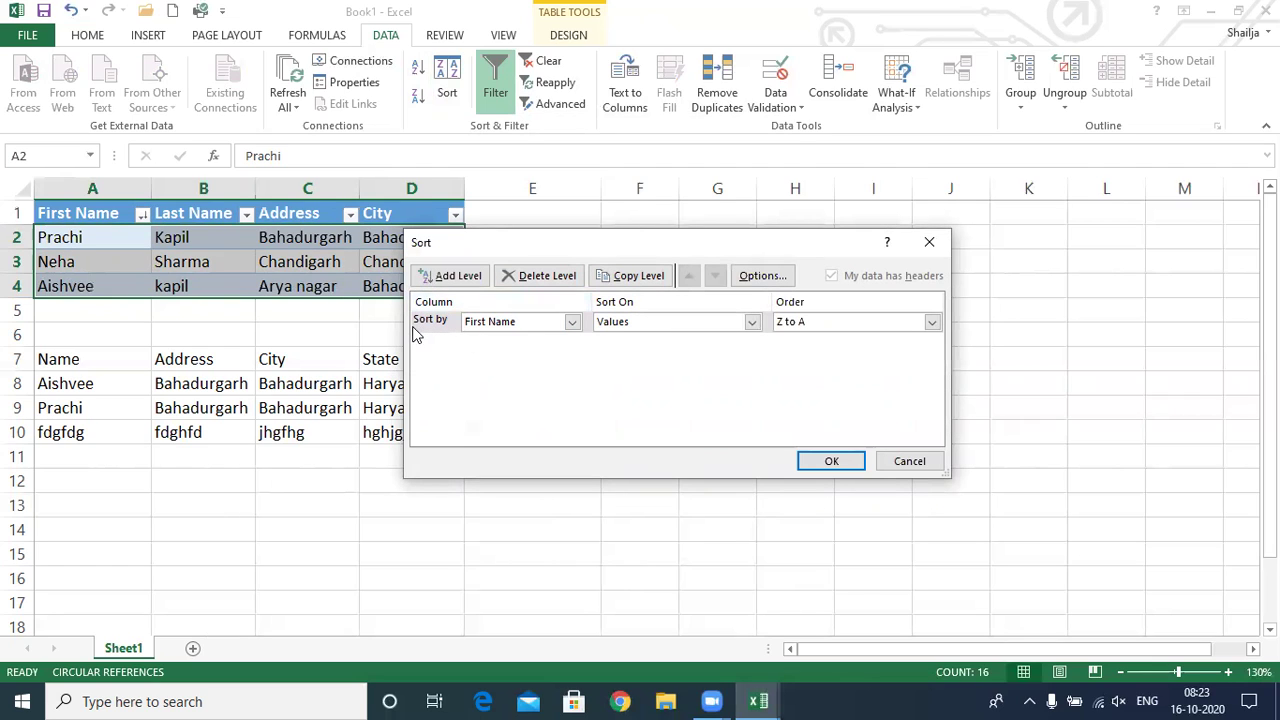
{"action": "left_click", "coordinate": [572, 322]}
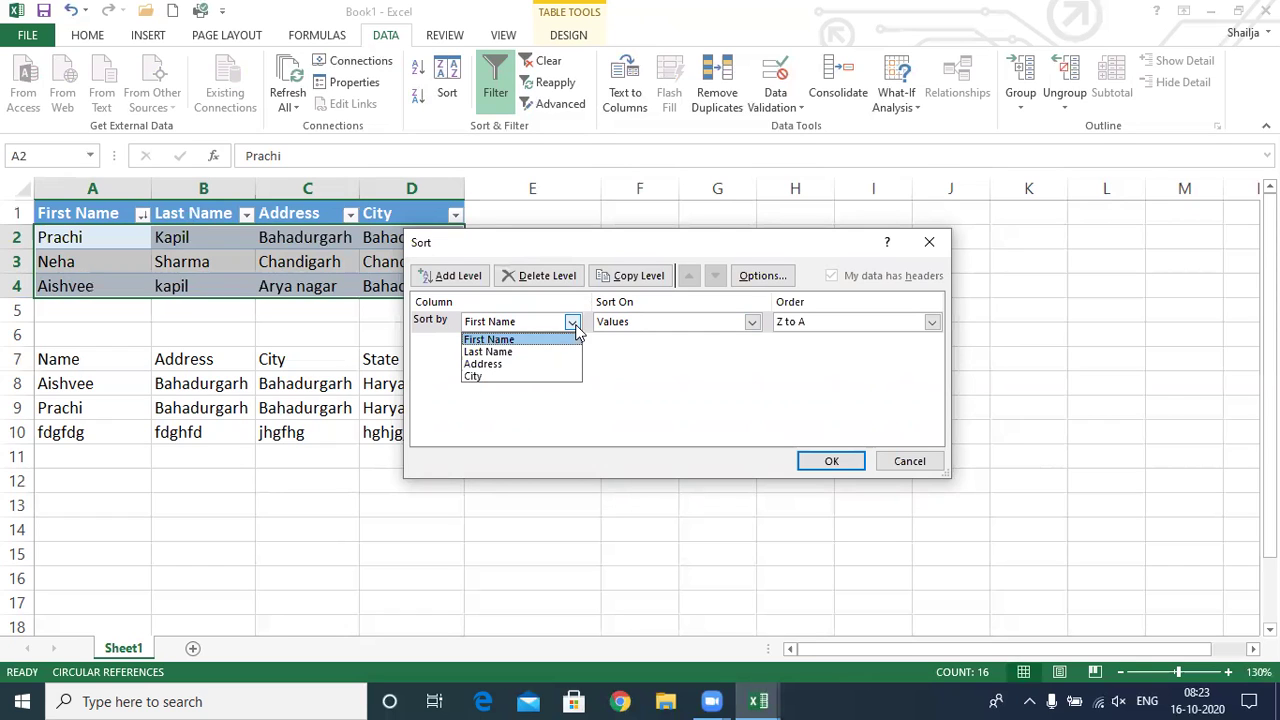
{"action": "left_click", "coordinate": [508, 364]}
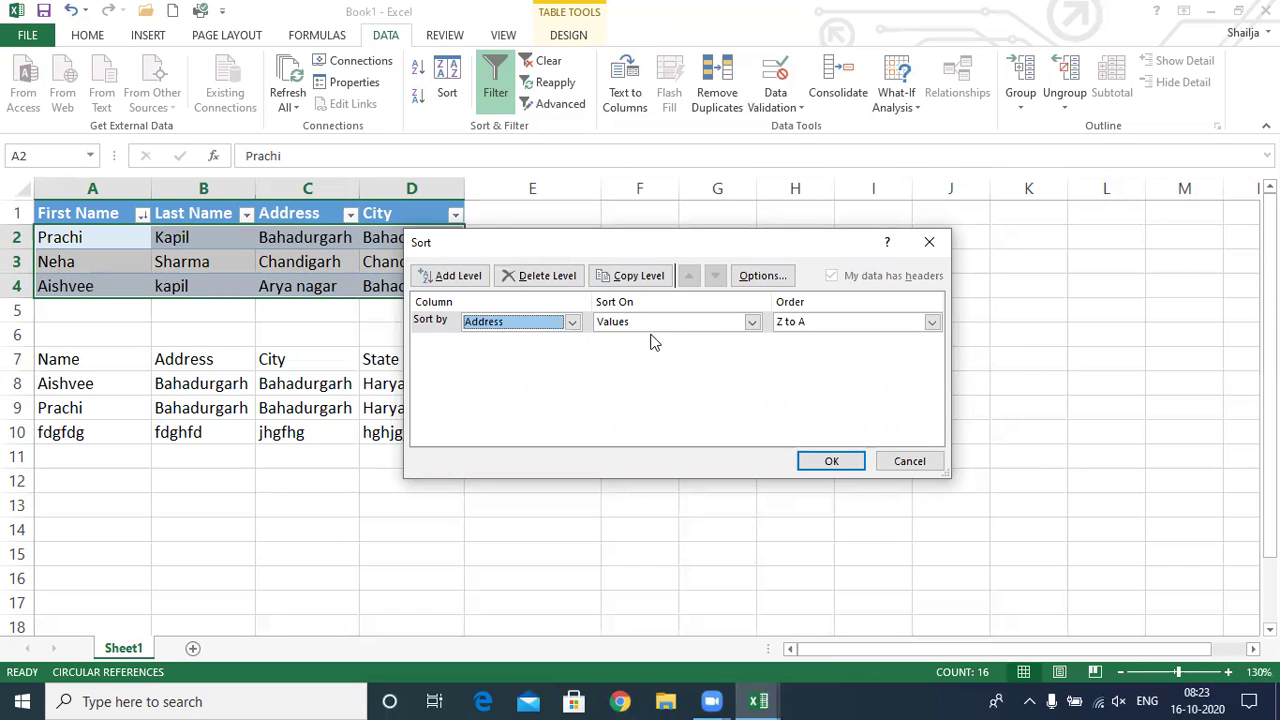
{"action": "left_click", "coordinate": [683, 334]}
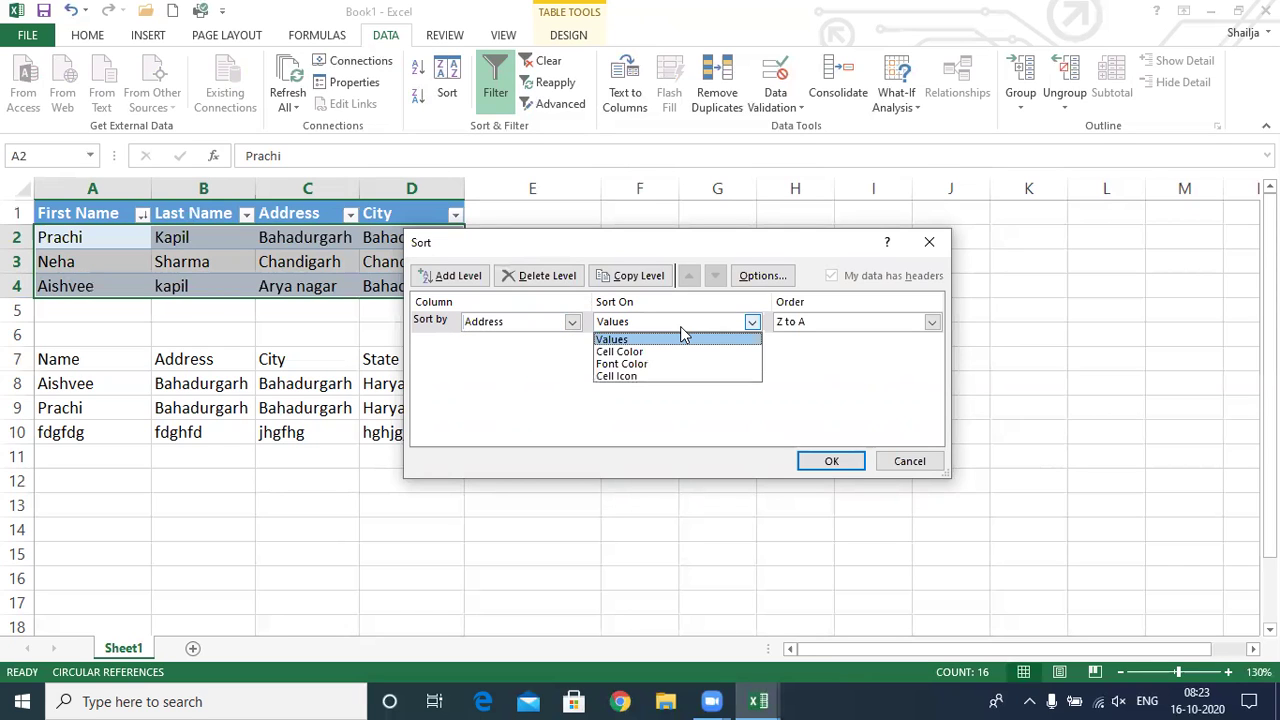
{"action": "left_click", "coordinate": [681, 328]}
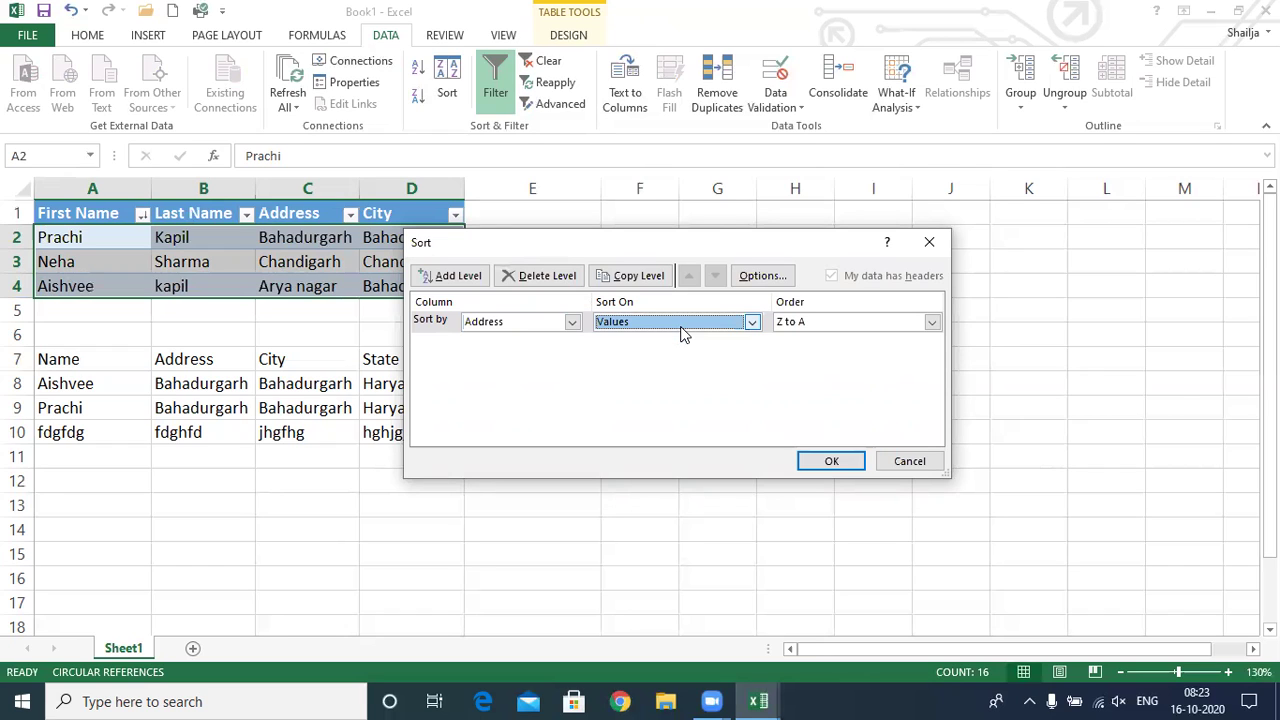
{"action": "left_click", "coordinate": [821, 322]}
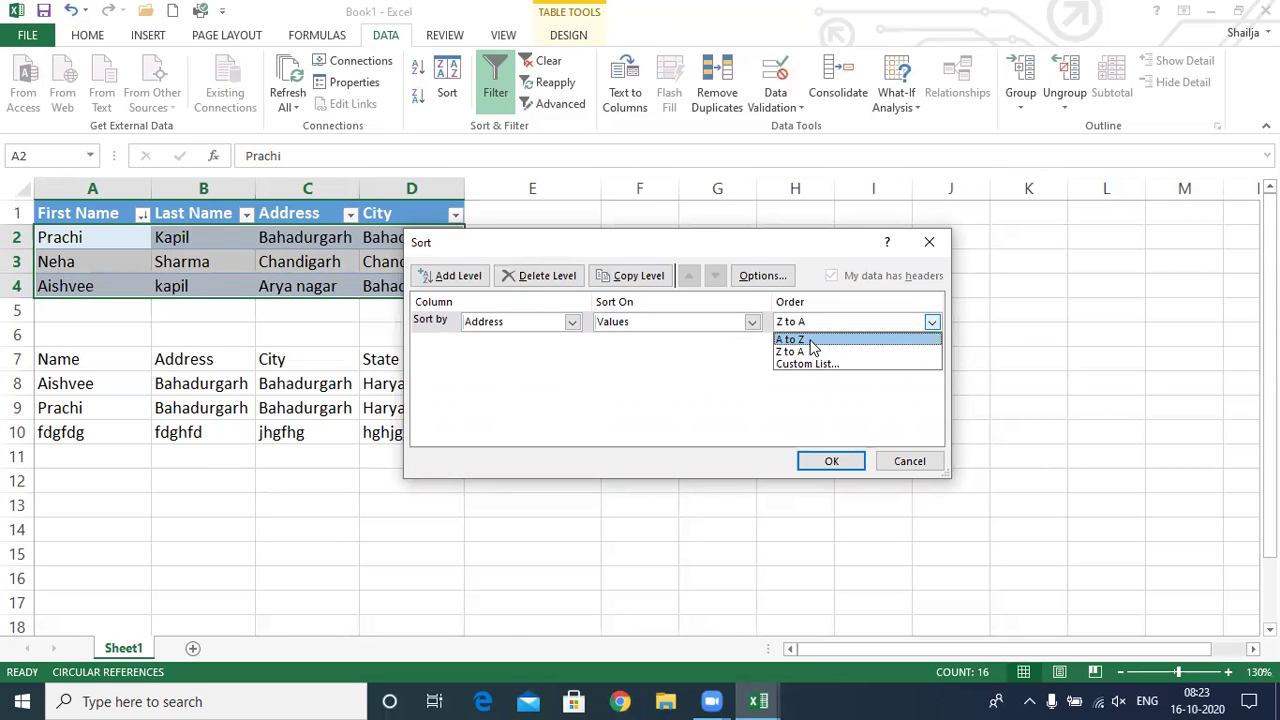
{"action": "left_click", "coordinate": [797, 340]}
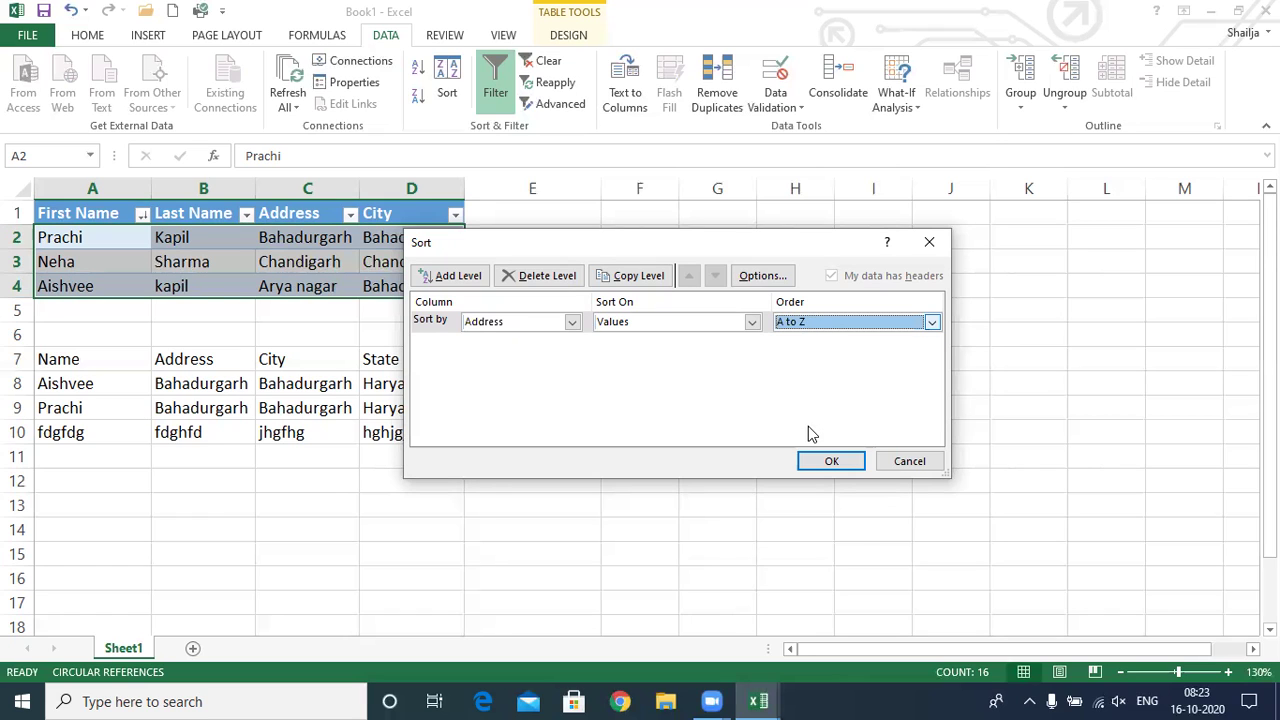
{"action": "left_click", "coordinate": [823, 458]}
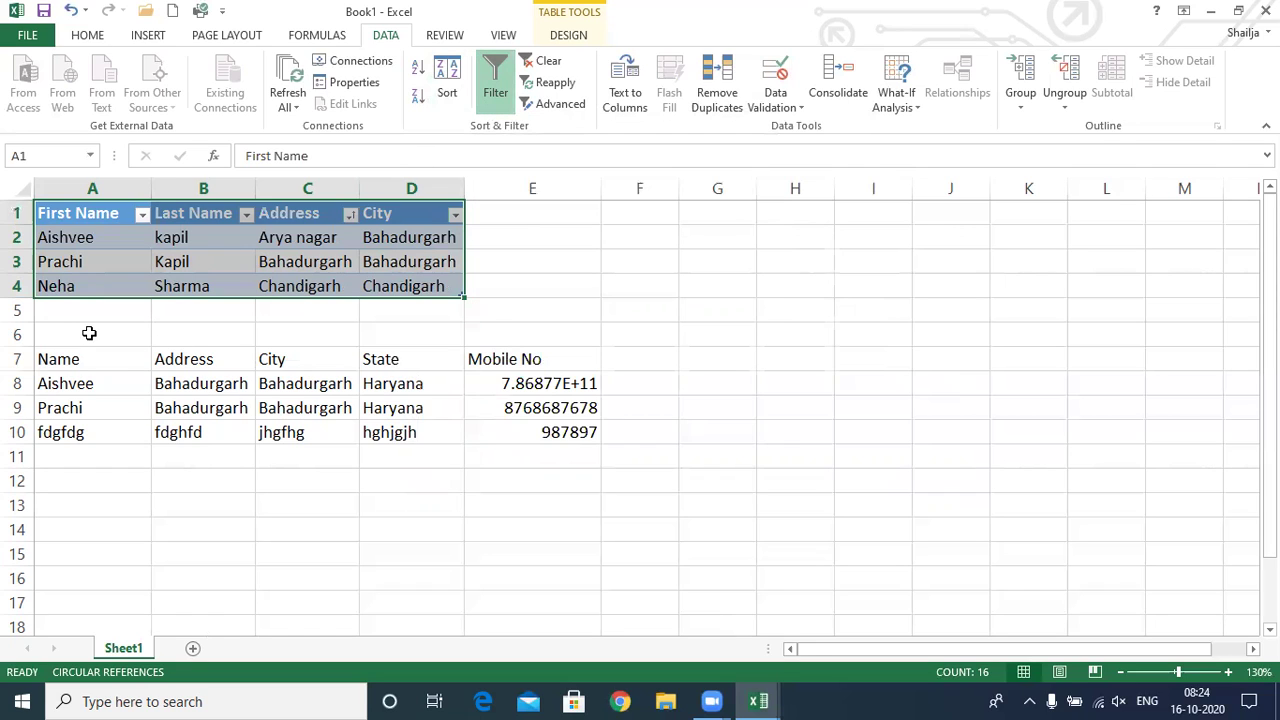
- Insert six blank rows at row 6 to make room between the two tables
{"action": "left_click", "coordinate": [12, 334]}
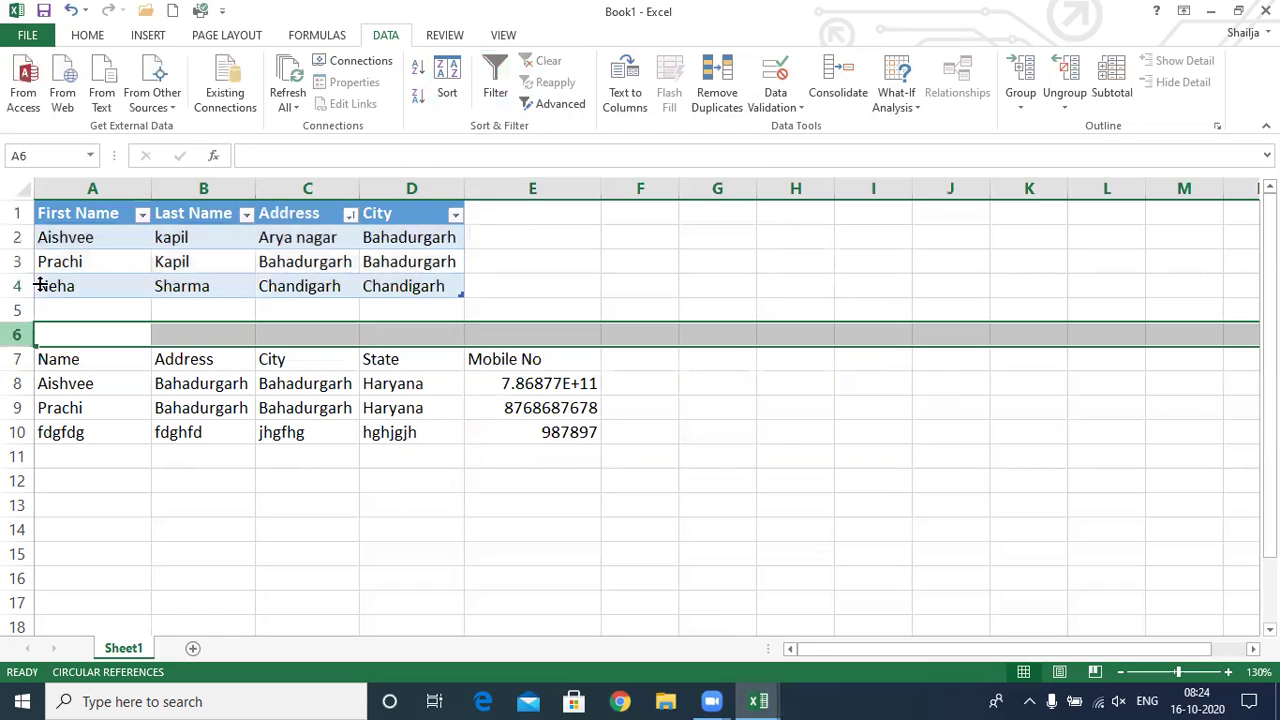
{"action": "left_click", "coordinate": [87, 36]}
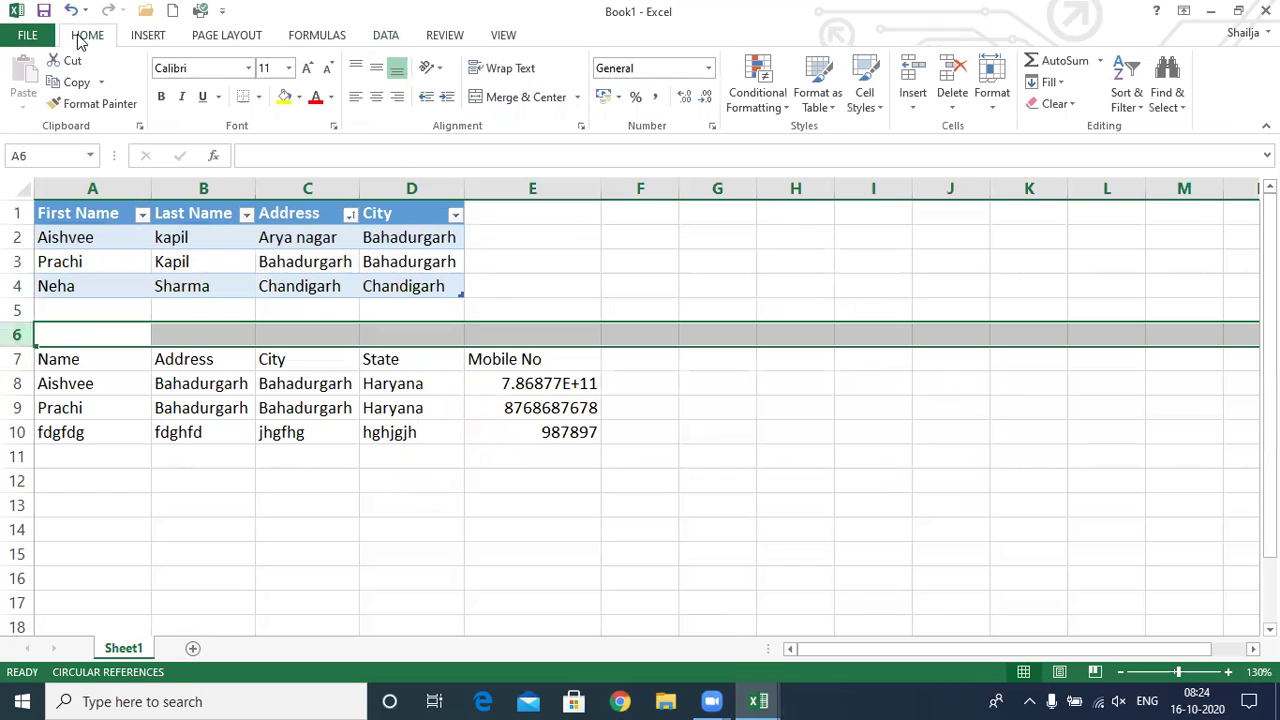
{"action": "left_click", "coordinate": [910, 85]}
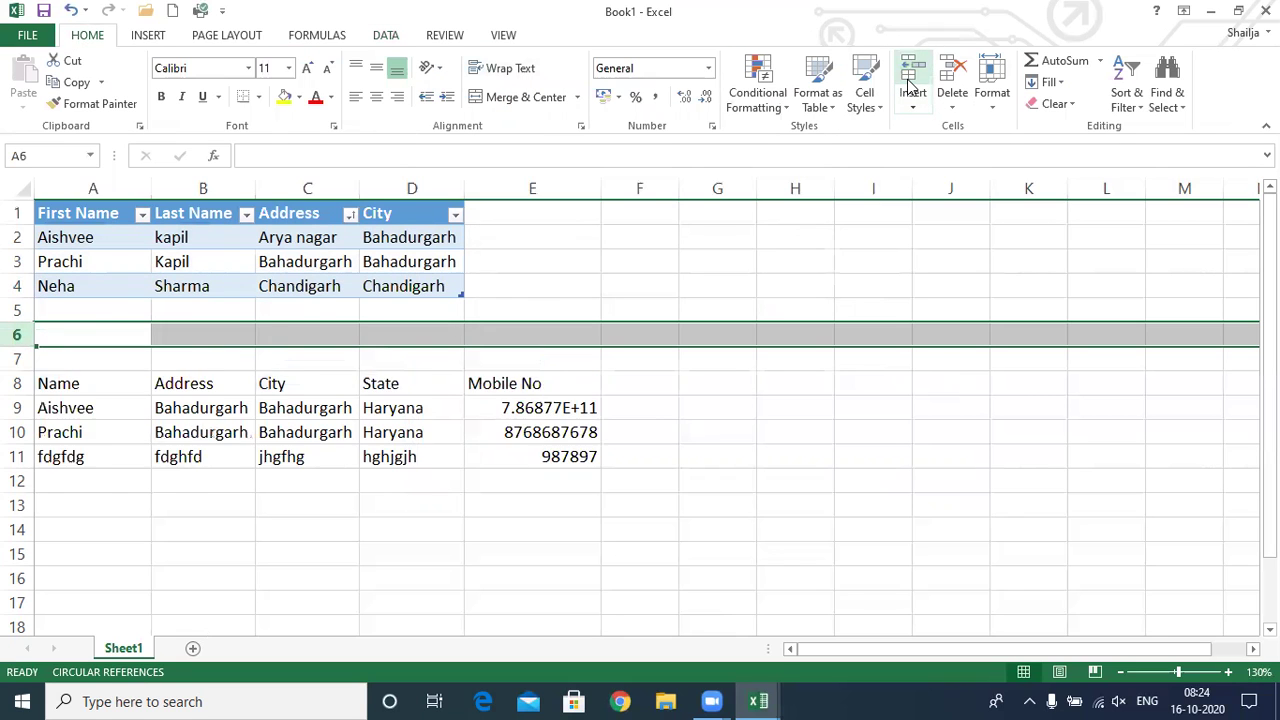
{"action": "left_click", "coordinate": [910, 85]}
{"action": "left_click", "coordinate": [910, 85]}
{"action": "left_click", "coordinate": [910, 85]}
{"action": "left_click", "coordinate": [910, 85]}
{"action": "left_click", "coordinate": [910, 85]}
{"action": "left_click", "coordinate": [196, 380]}
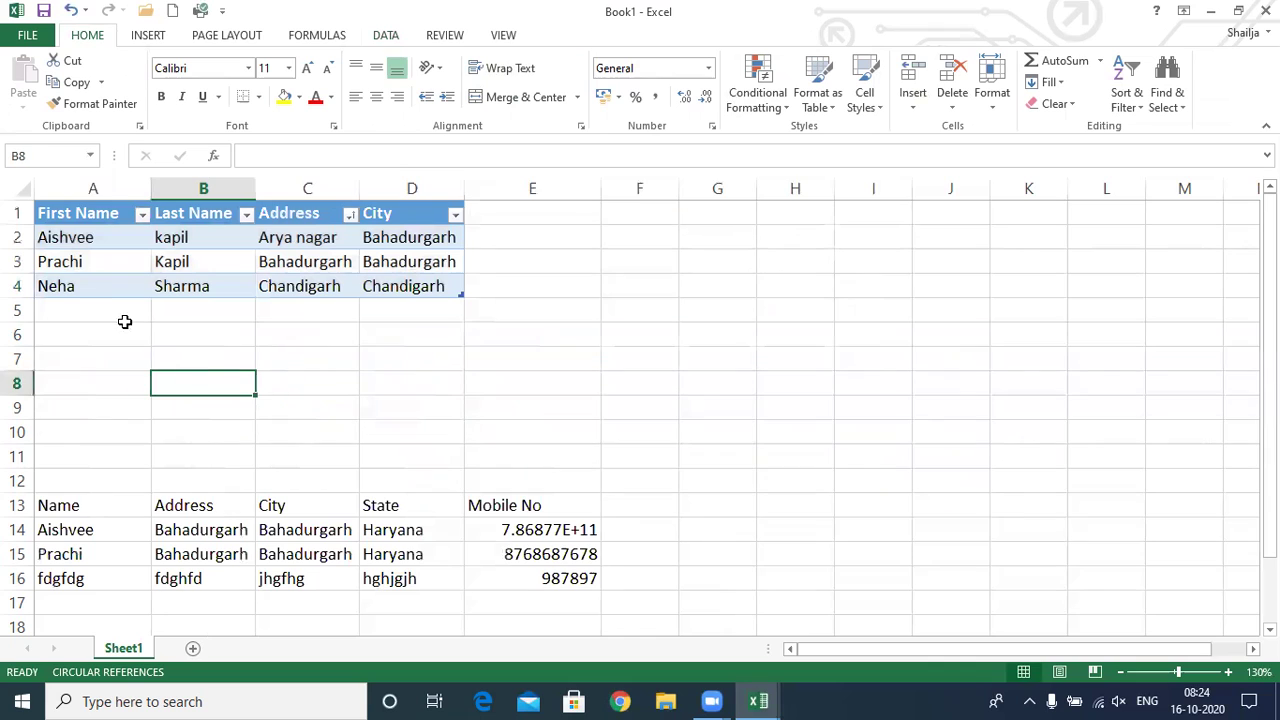
- Copy the table records in A2:D4 and paste them twice below, starting at A5 and A8
{"action": "left_click_drag", "start_coordinate": [67, 237], "coordinate": [414, 283]}
{"action": "key", "text": "ctrl+c"}
{"action": "left_click", "coordinate": [85, 307]}
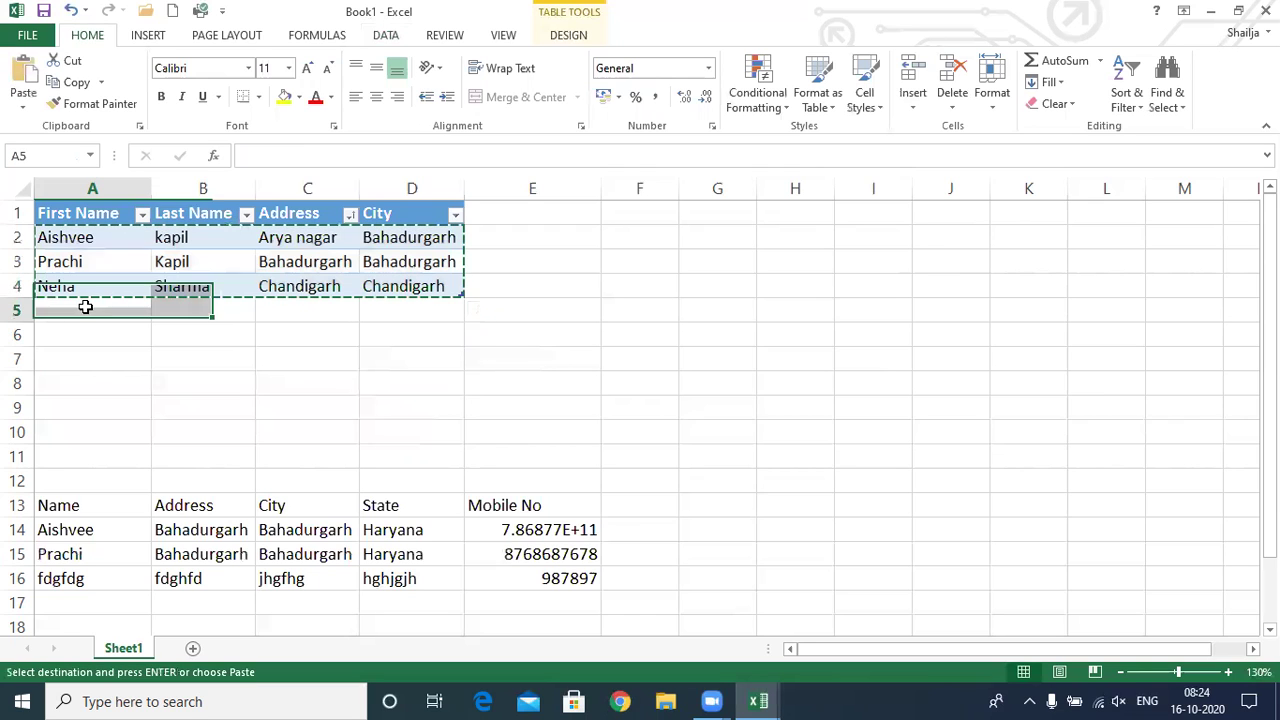
{"action": "key", "text": "ctrl+v"}
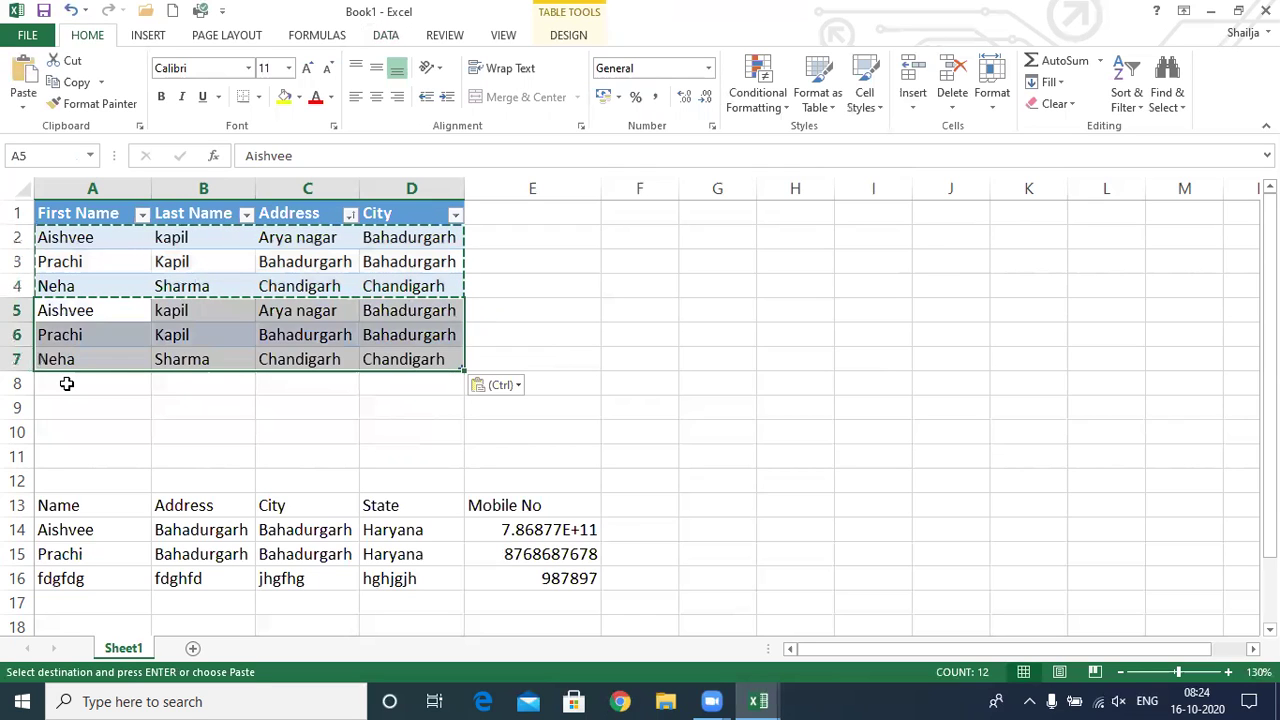
{"action": "left_click", "coordinate": [66, 384]}
{"action": "key", "text": "ctrl+v"}
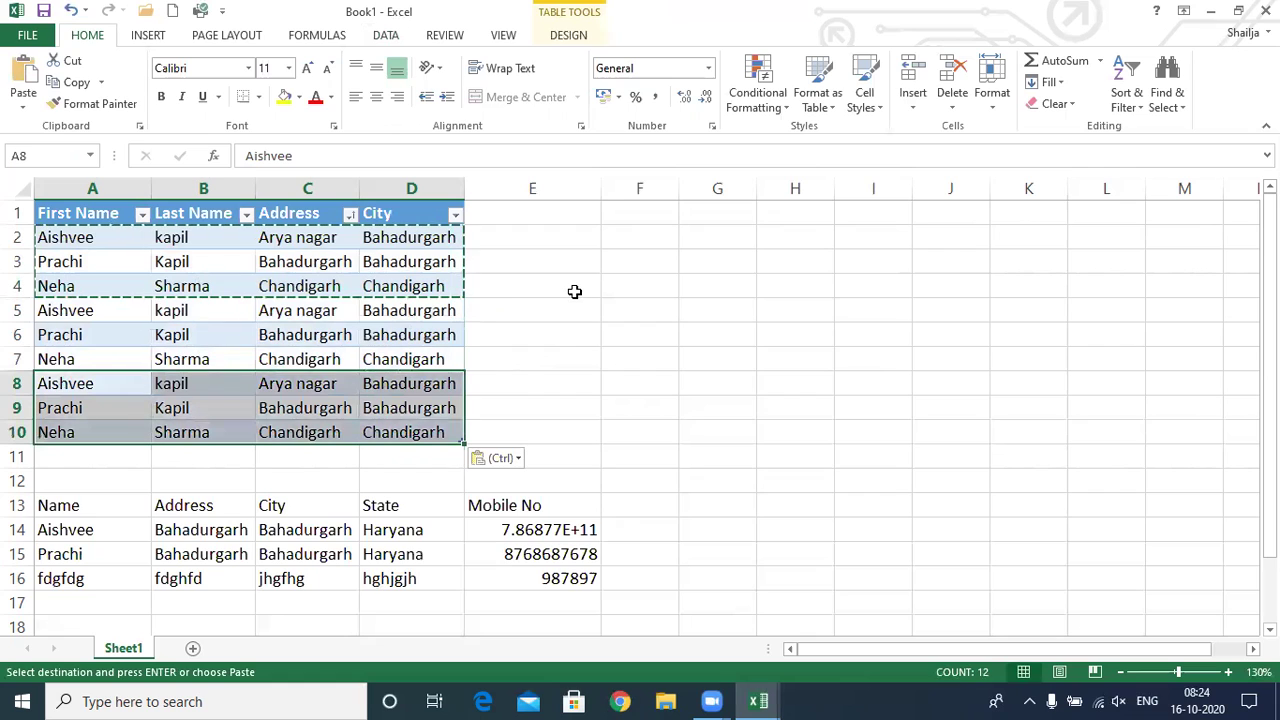
{"action": "key", "text": "Escape"}
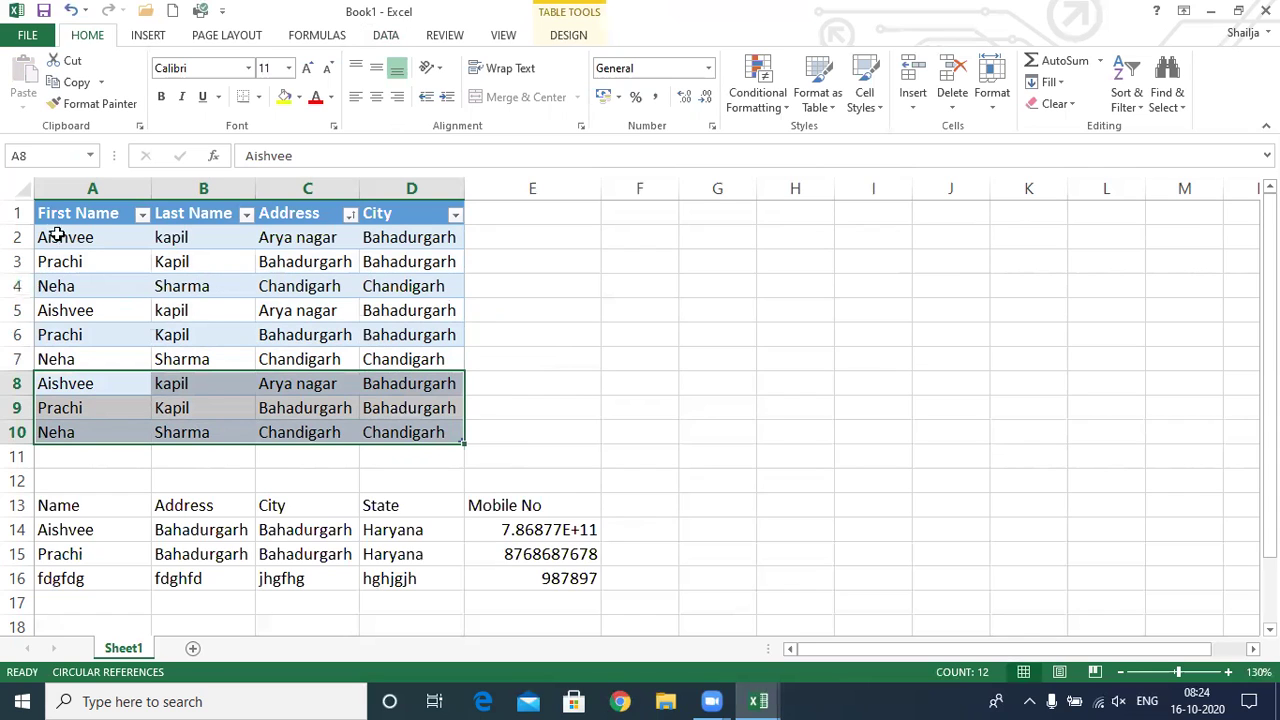
- Select the extended table range A1:D10 and turn its filter off and back on
{"action": "left_click_drag", "start_coordinate": [49, 216], "coordinate": [320, 437]}
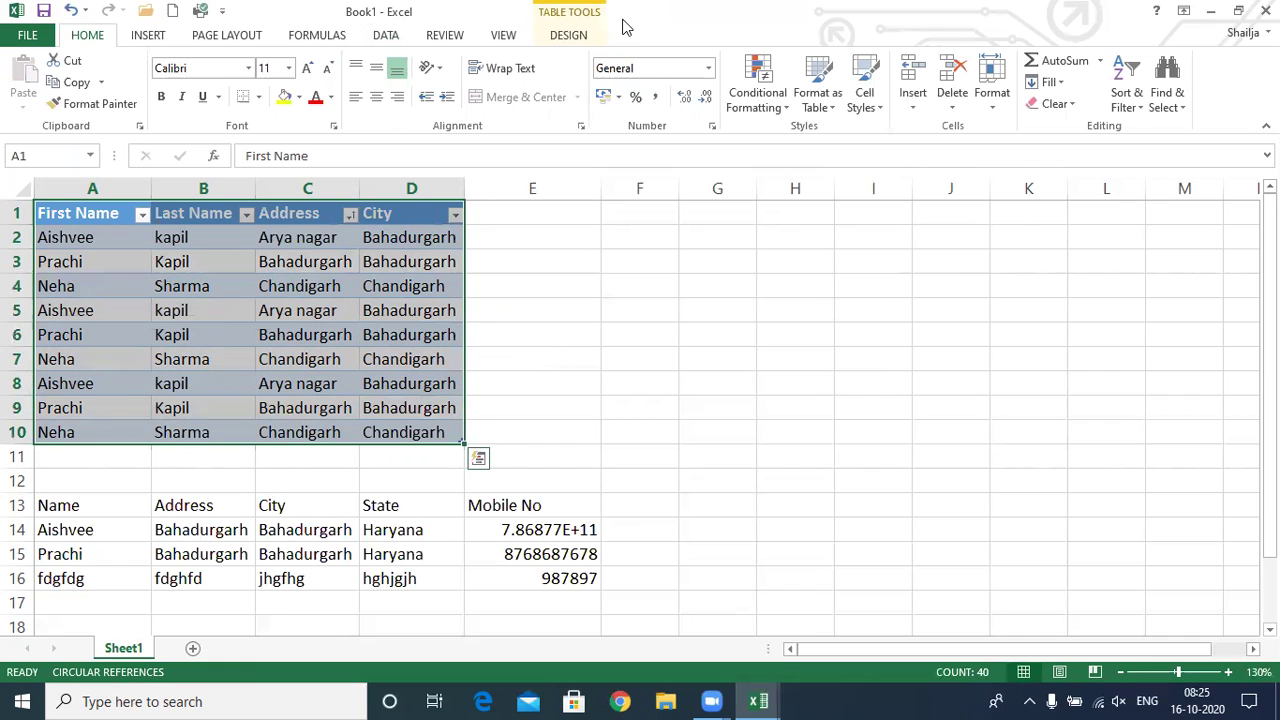
{"action": "left_click", "coordinate": [444, 35]}
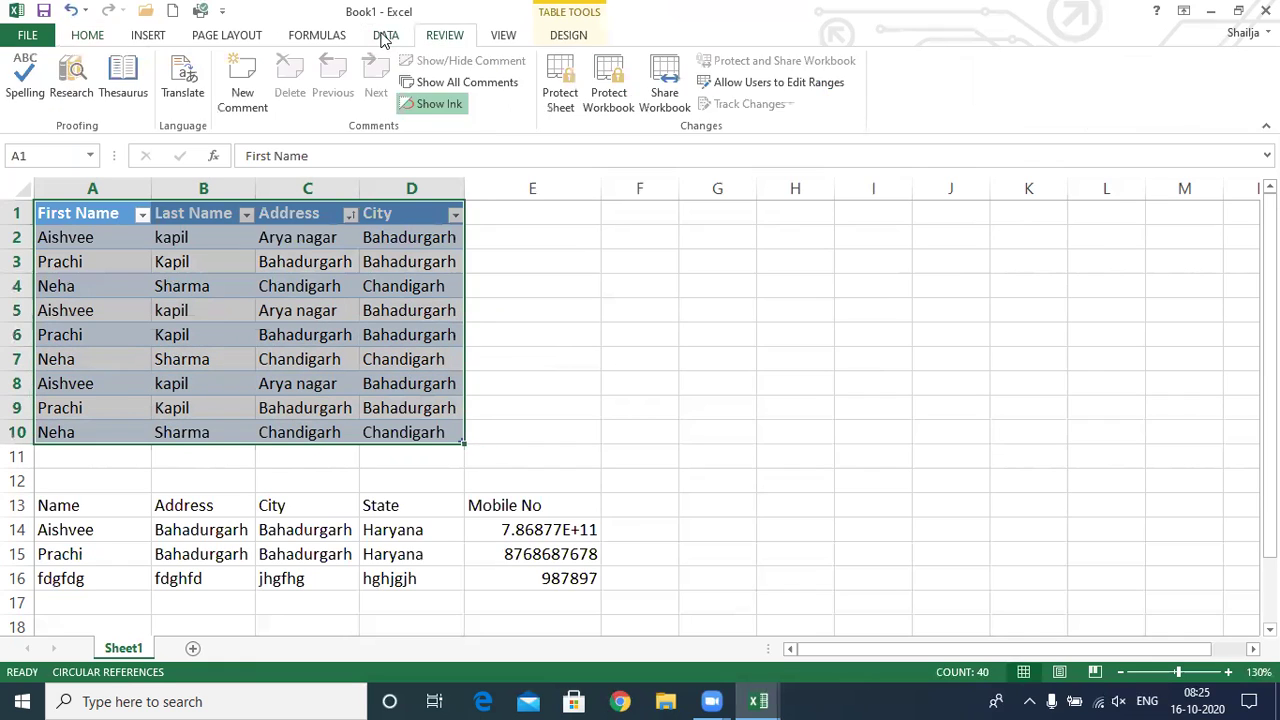
{"action": "left_click", "coordinate": [386, 35]}
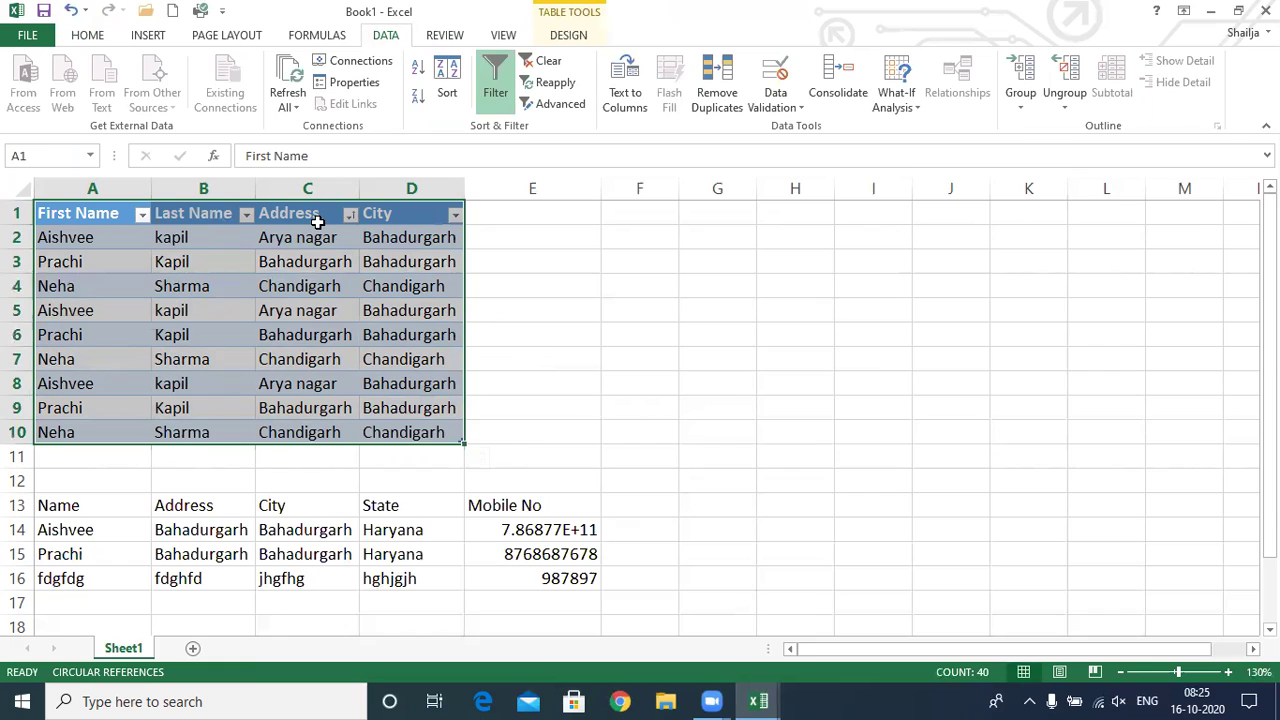
{"action": "left_click", "coordinate": [495, 85]}
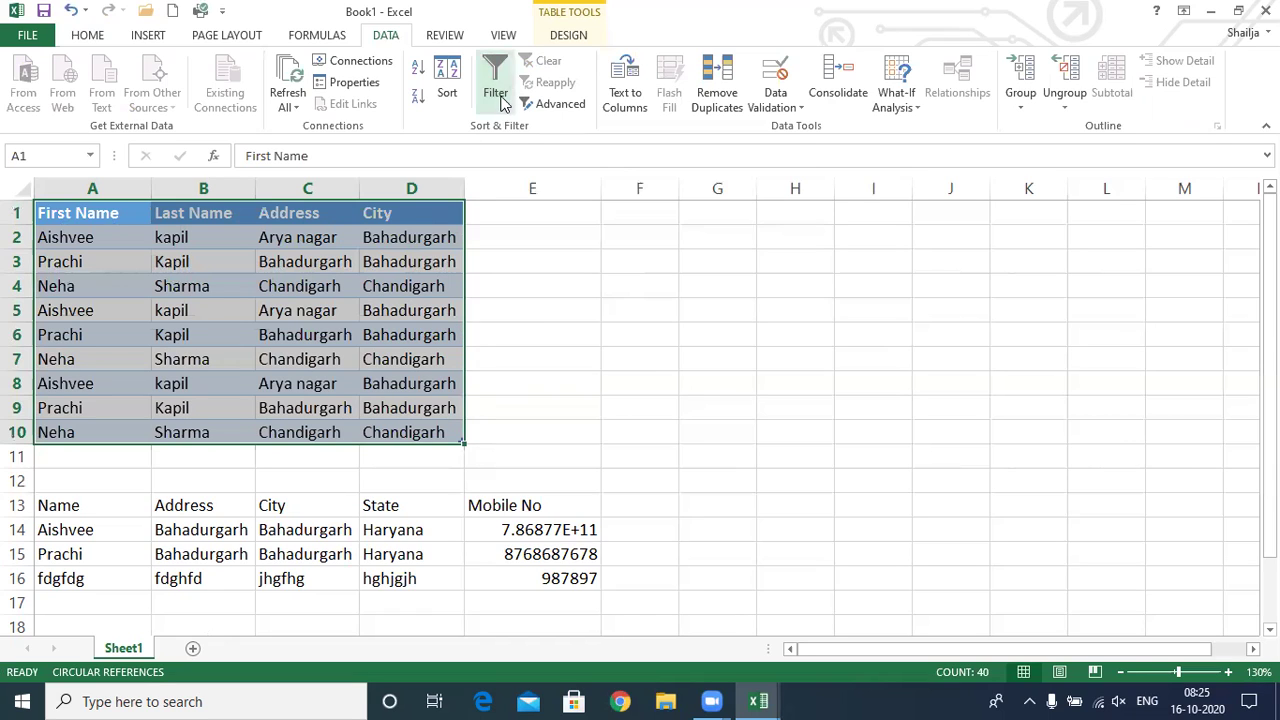
{"action": "left_click", "coordinate": [499, 104]}
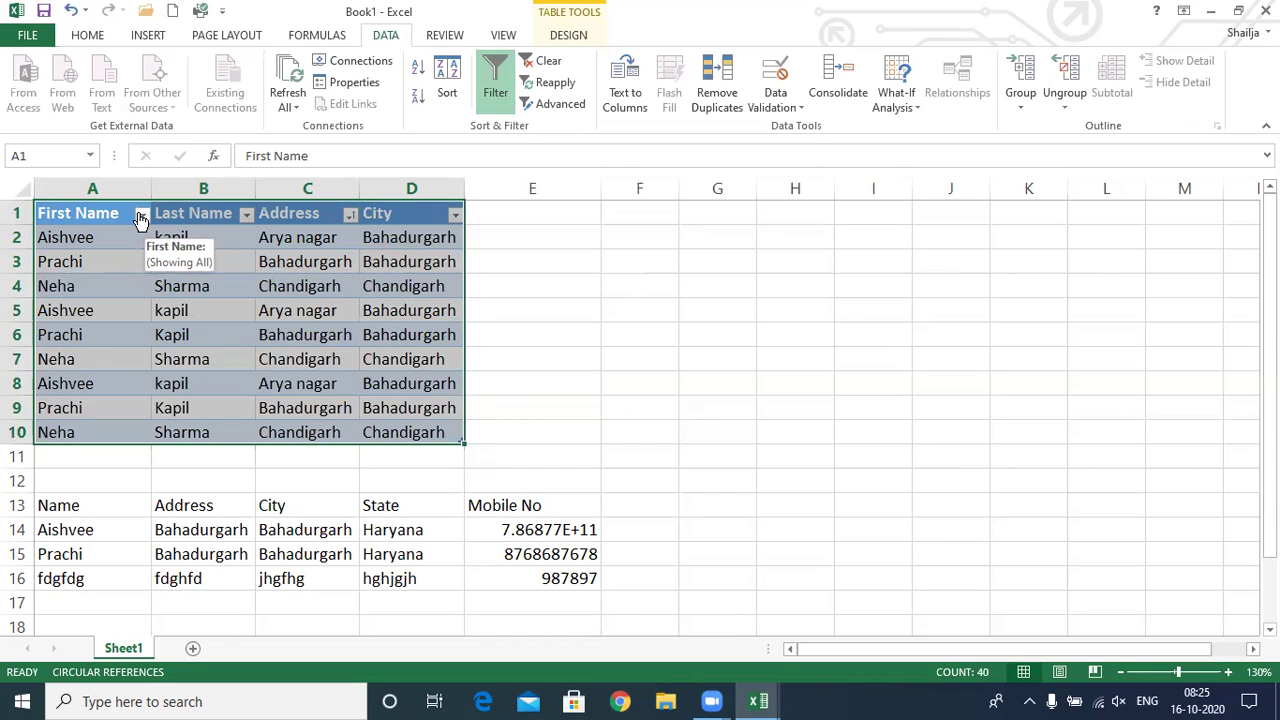
- Filter the Address column to show only the Arya nagar records
{"action": "left_click", "coordinate": [349, 215]}
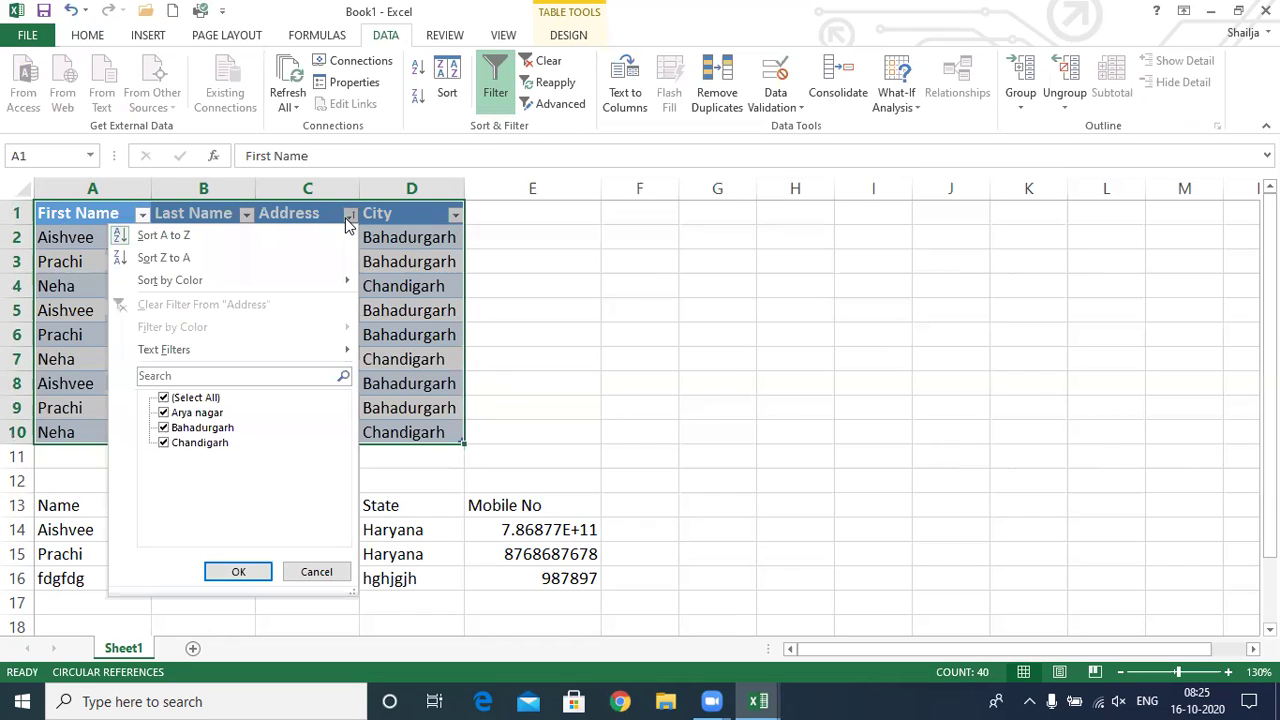
{"action": "left_click", "coordinate": [165, 398]}
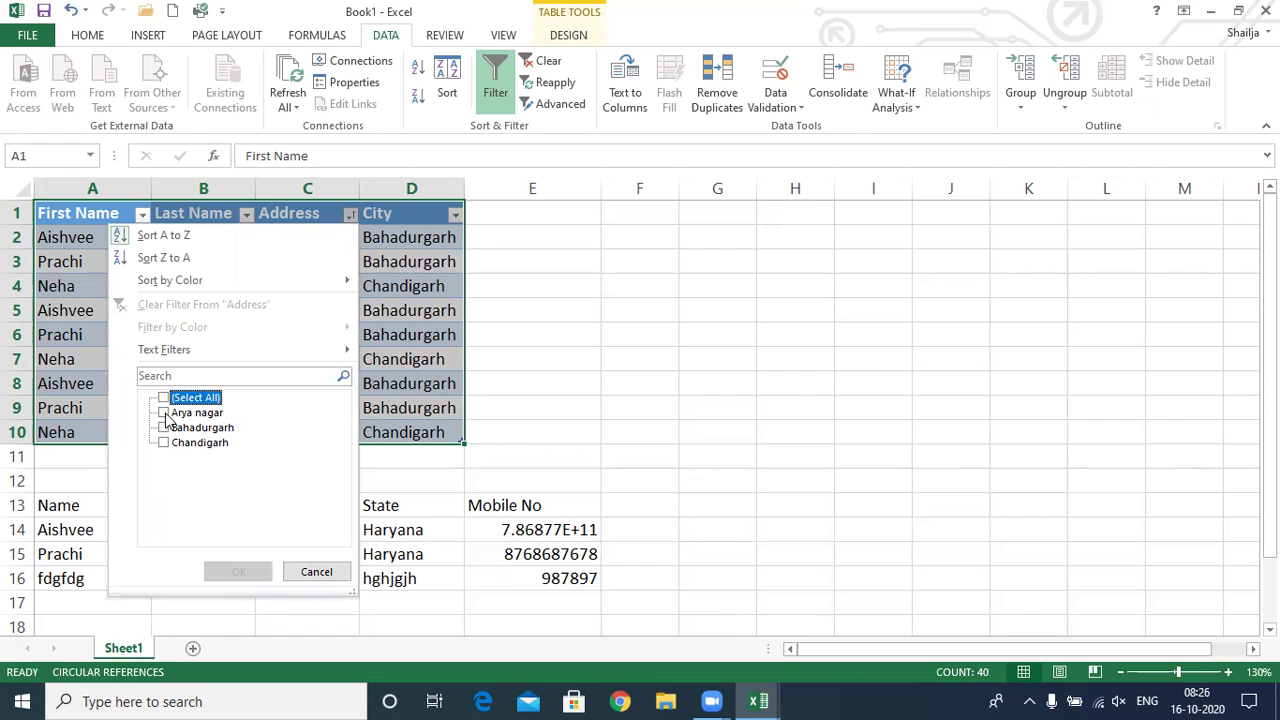
{"action": "left_click", "coordinate": [164, 413]}
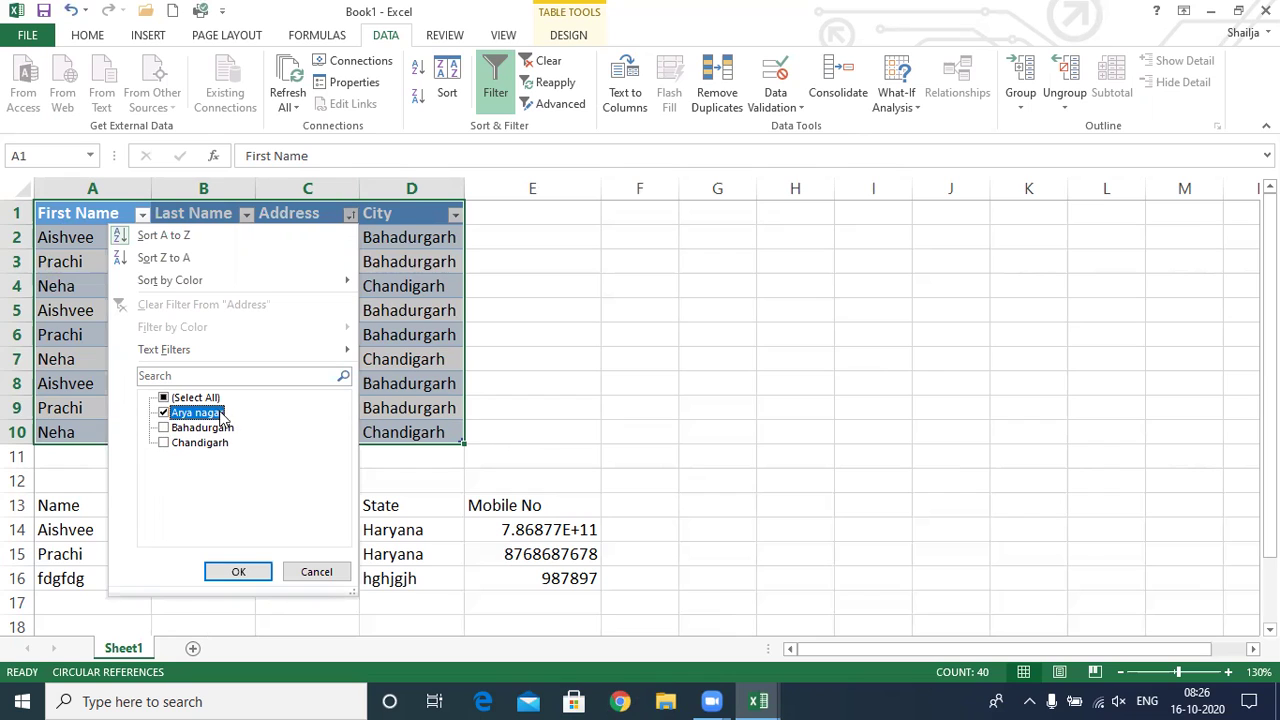
{"action": "left_click", "coordinate": [240, 572]}
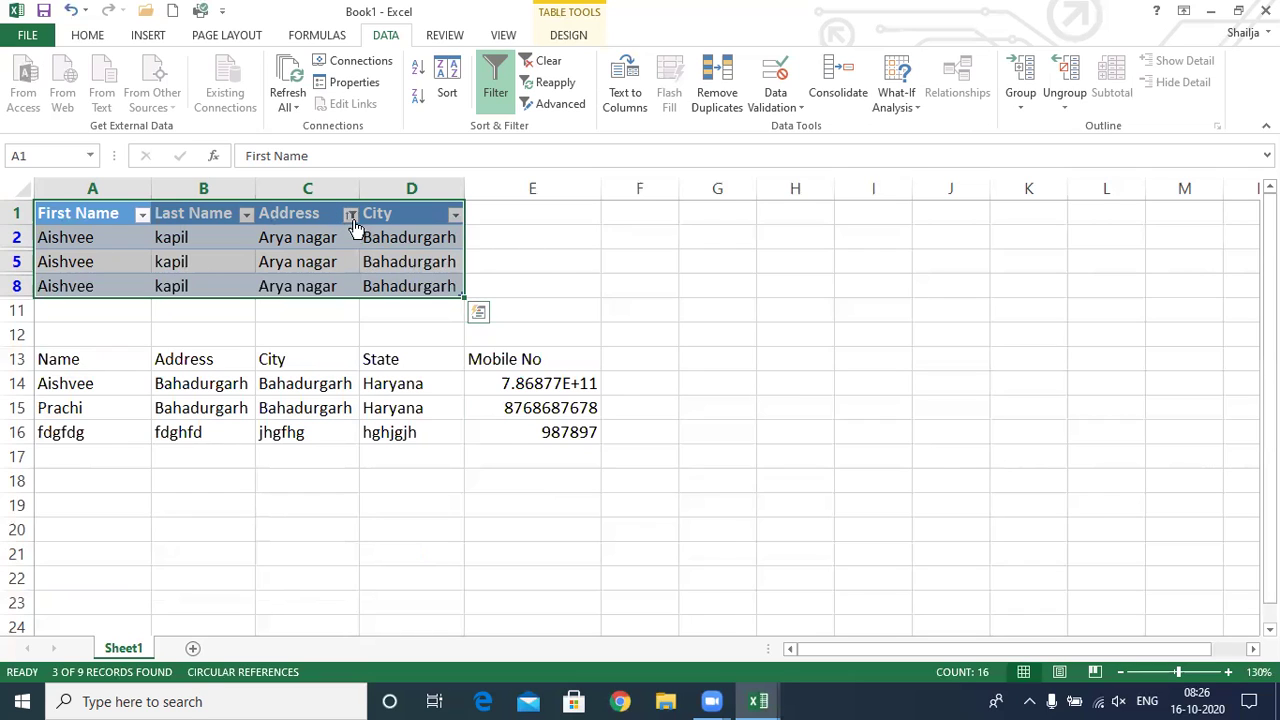
- Check the Address filter options and clear the table's filter to show all records
{"action": "left_click", "coordinate": [351, 216]}
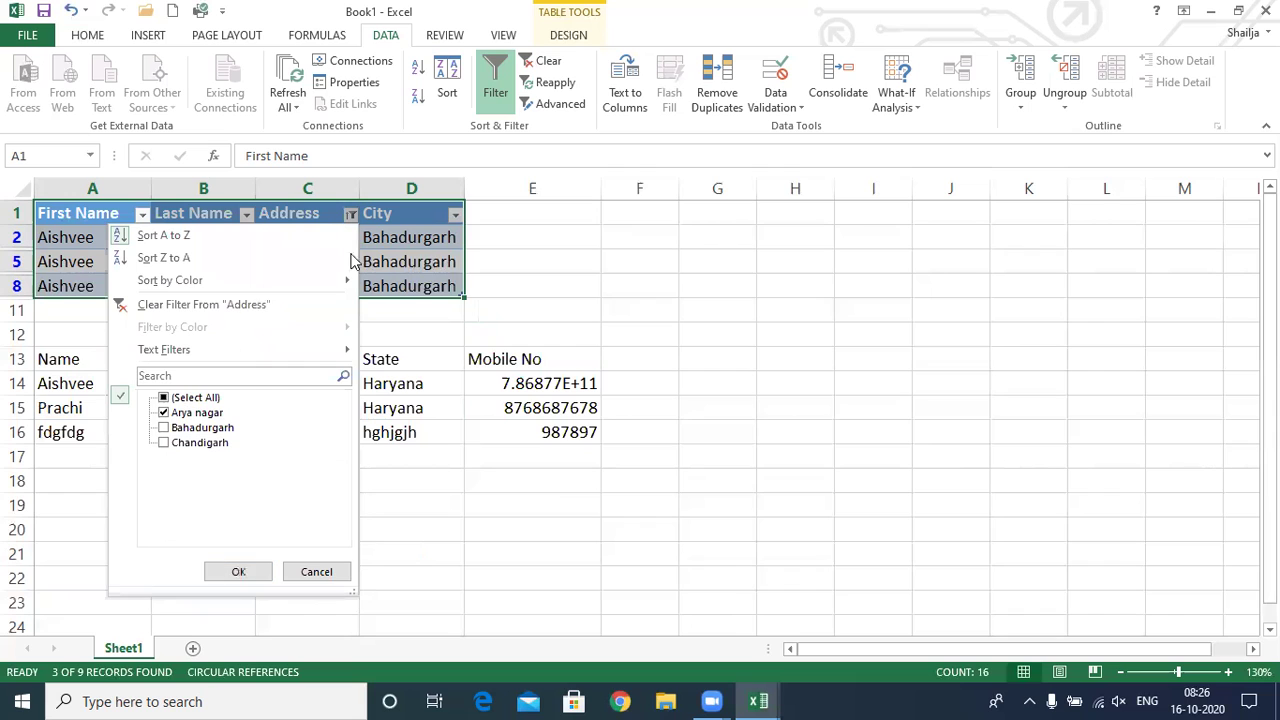
{"action": "left_click", "coordinate": [557, 302]}
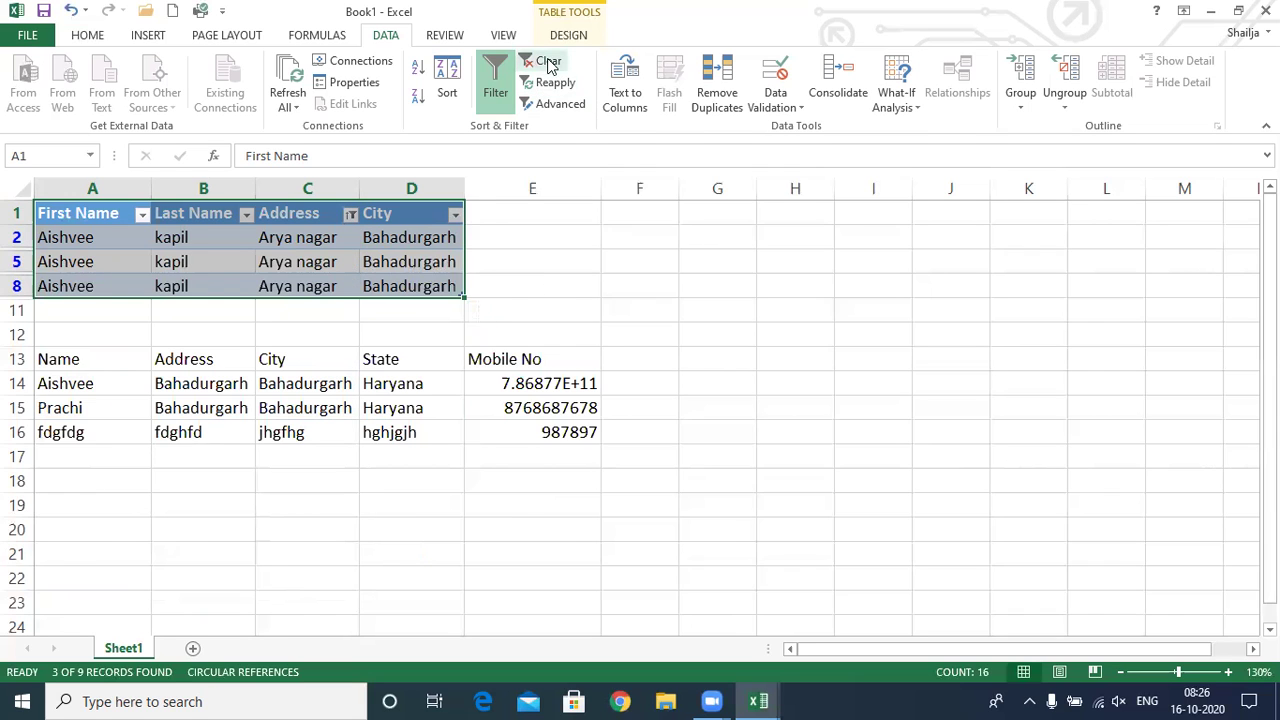
{"action": "left_click", "coordinate": [549, 63]}
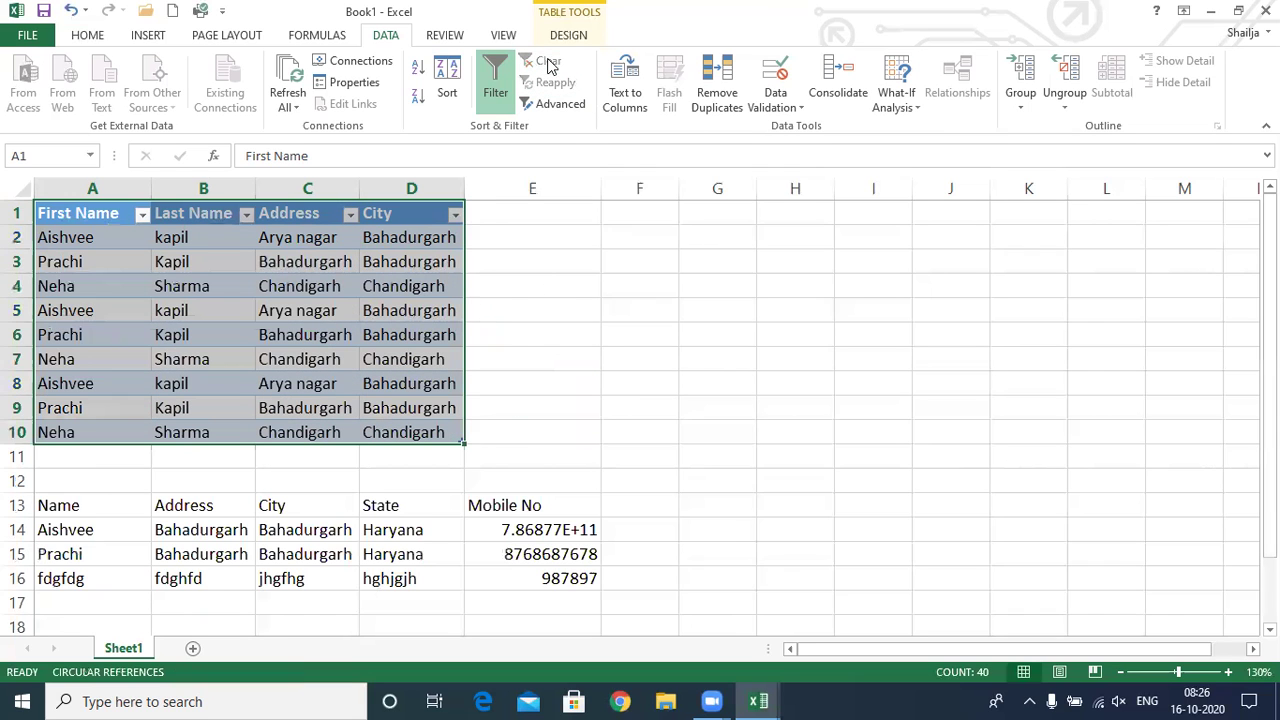
- Filter the Last Name column to show only records with the surname found in row 4
{"action": "left_click", "coordinate": [244, 215]}
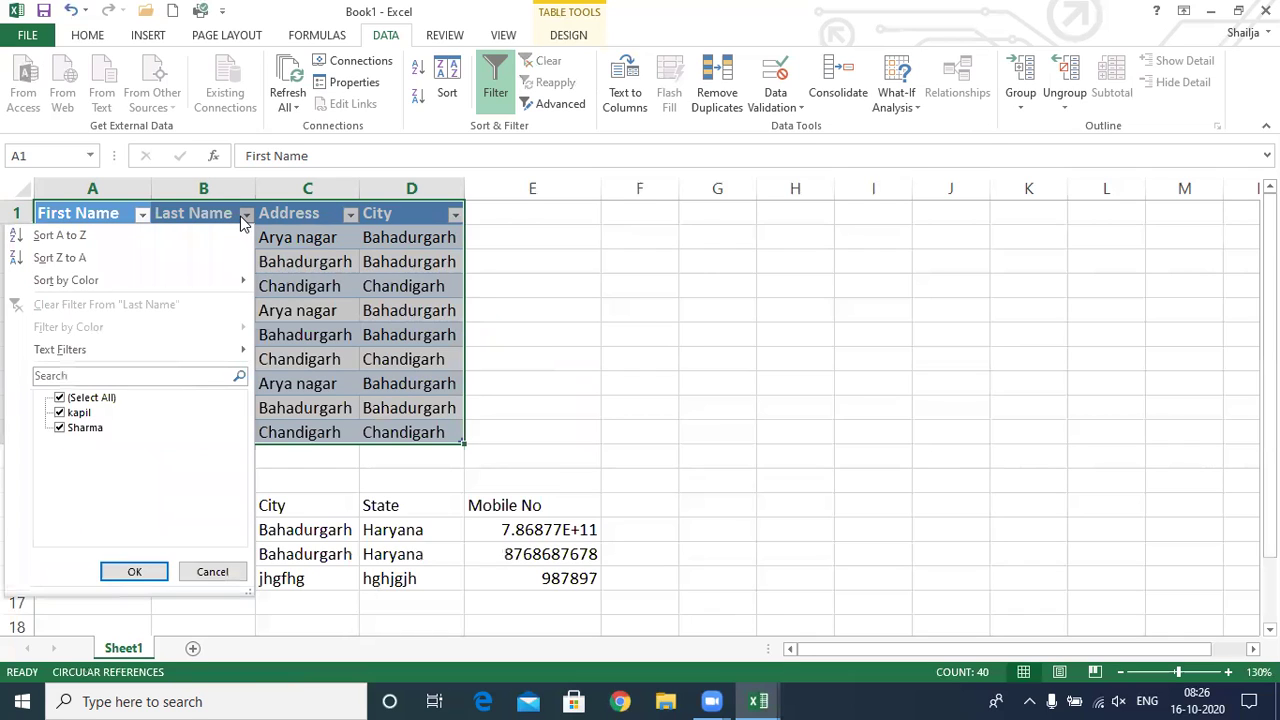
{"action": "left_click", "coordinate": [68, 413]}
{"action": "left_click", "coordinate": [70, 398]}
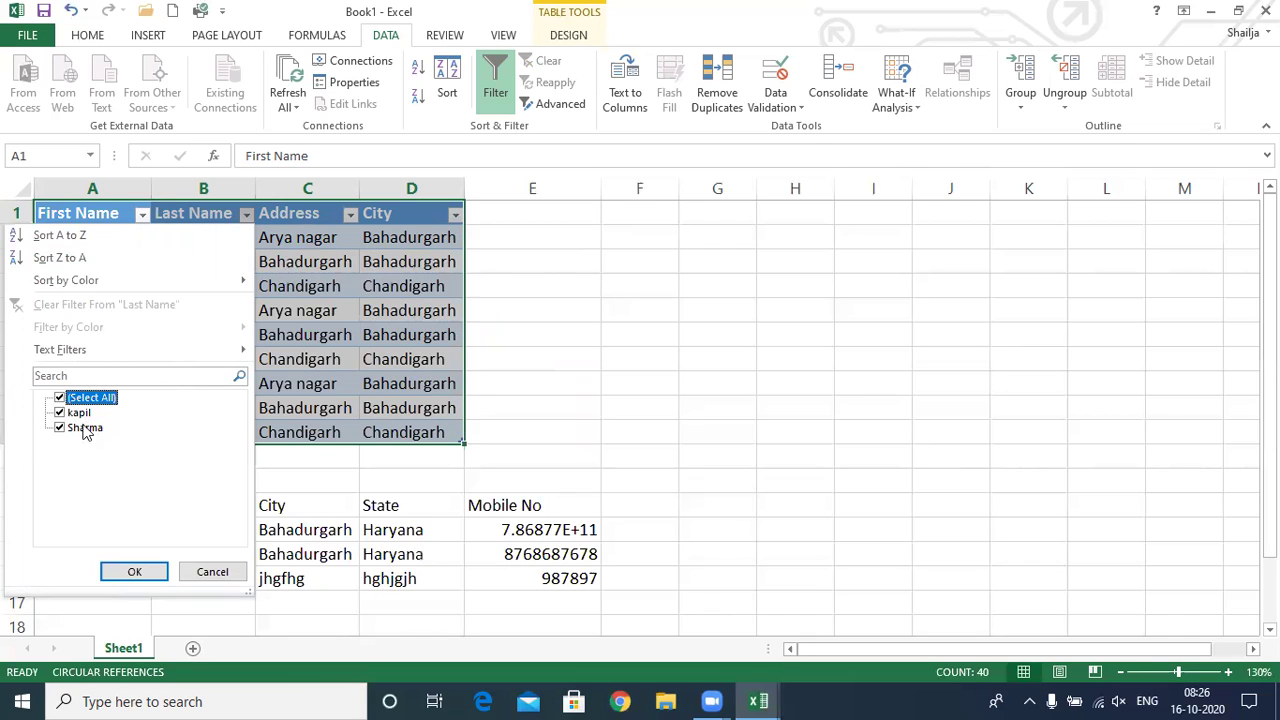
{"action": "left_click", "coordinate": [68, 399]}
{"action": "left_click", "coordinate": [68, 413]}
{"action": "left_click", "coordinate": [68, 413]}
{"action": "left_click", "coordinate": [70, 428]}
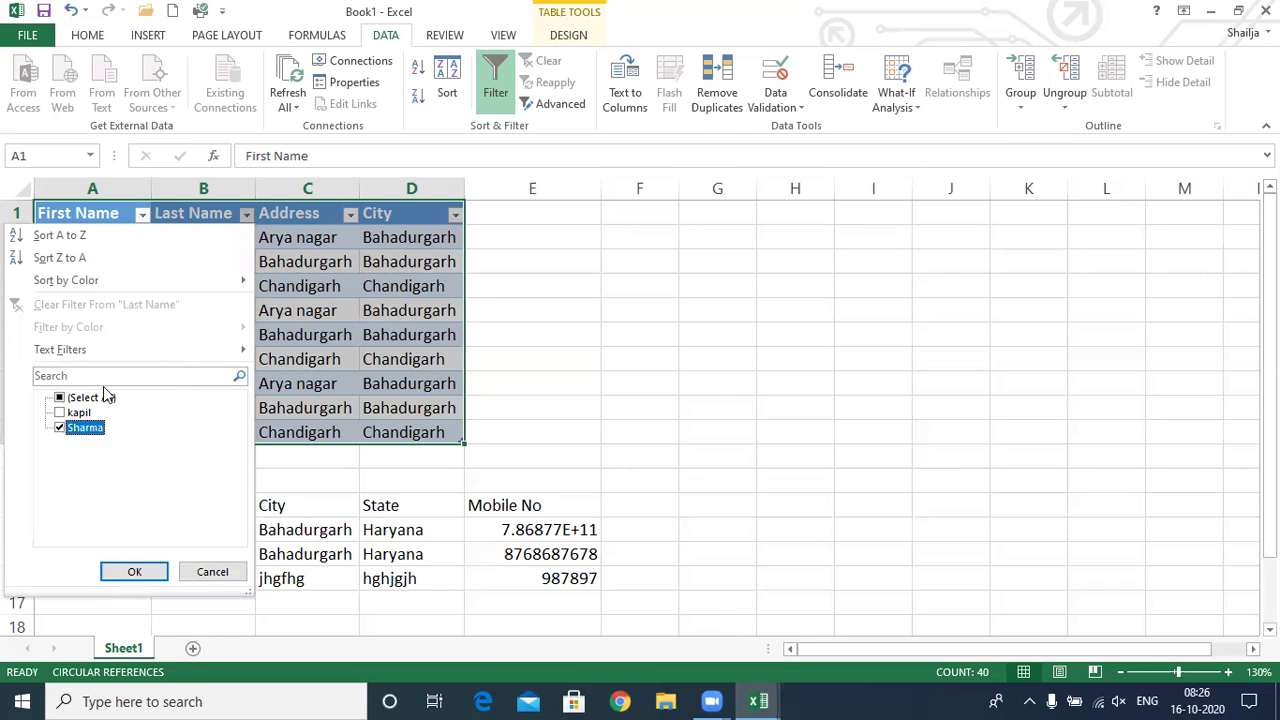
{"action": "left_click", "coordinate": [145, 577]}
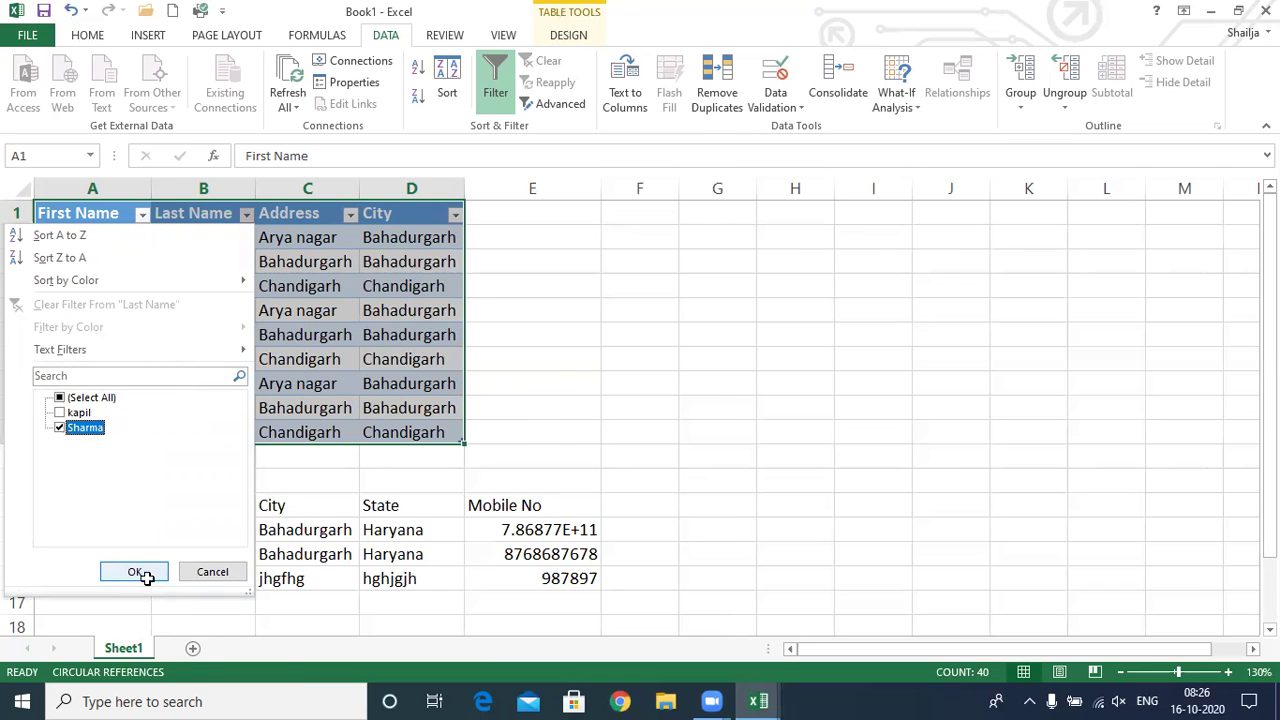